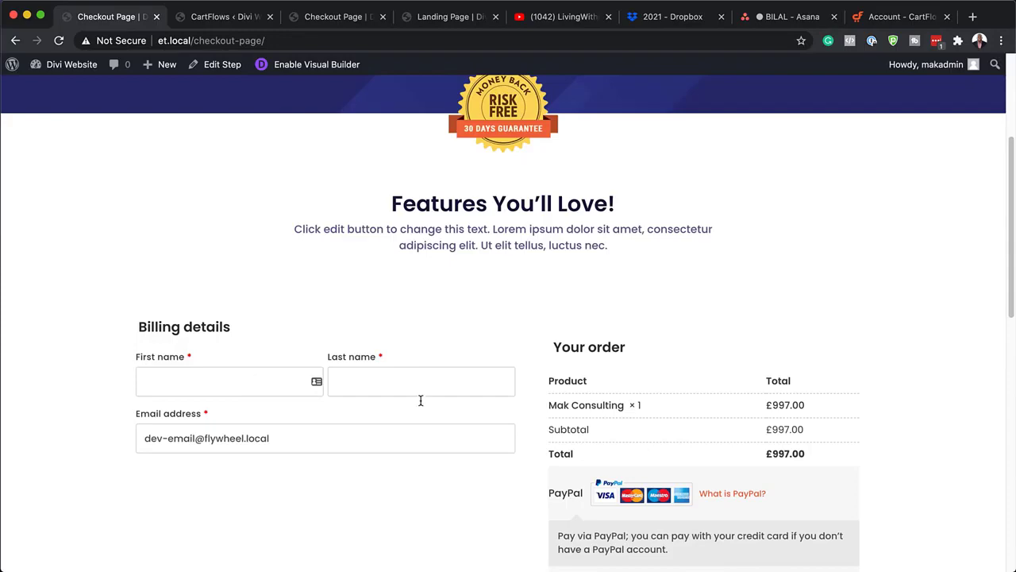
Accept the one-time offer on the checkout page and review the updated order summary.
scroll(421, 400, "down", 3)
scroll(664, 425, "down", 5)
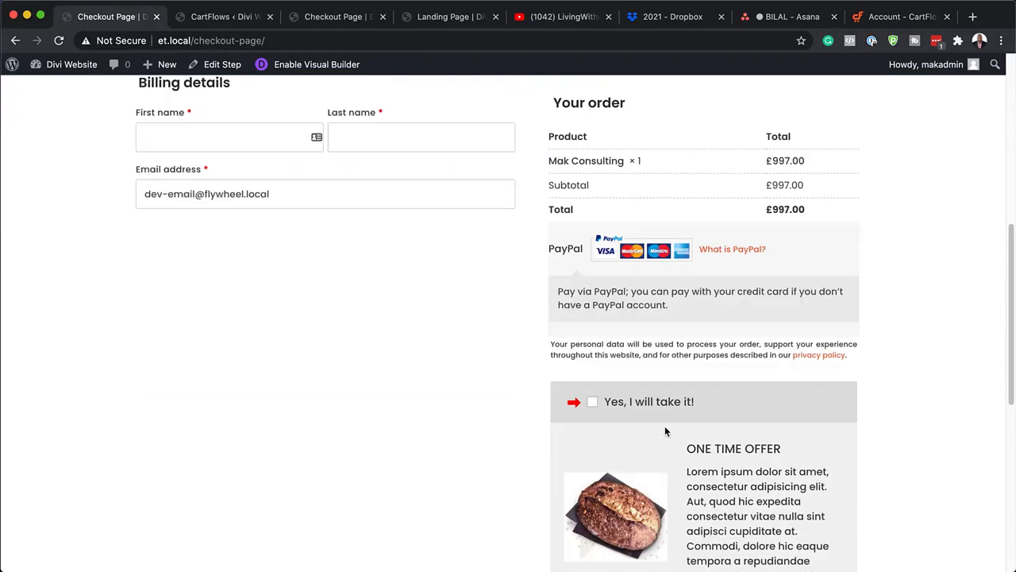
left_click(591, 331)
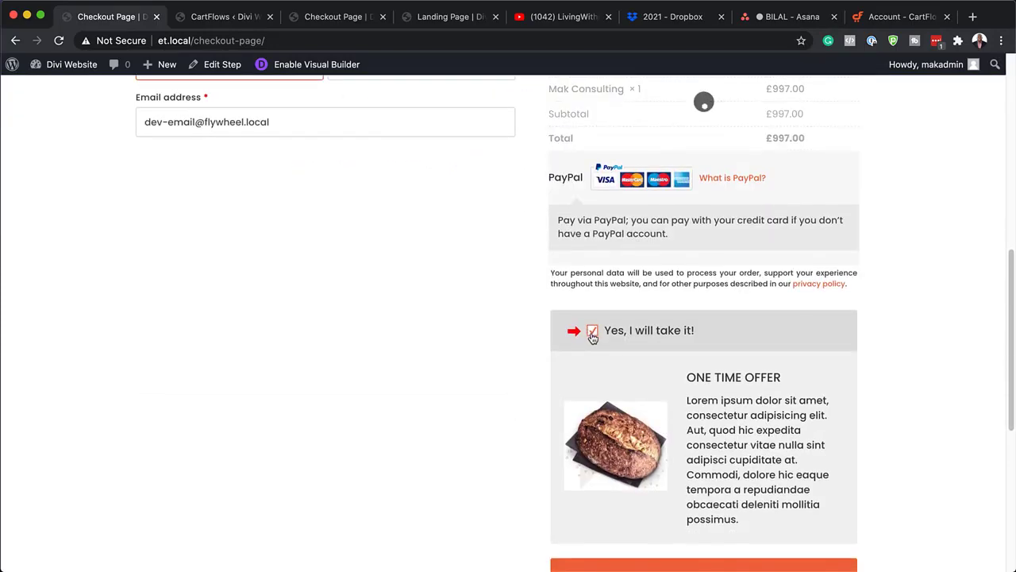
scroll(479, 375, "up", 2)
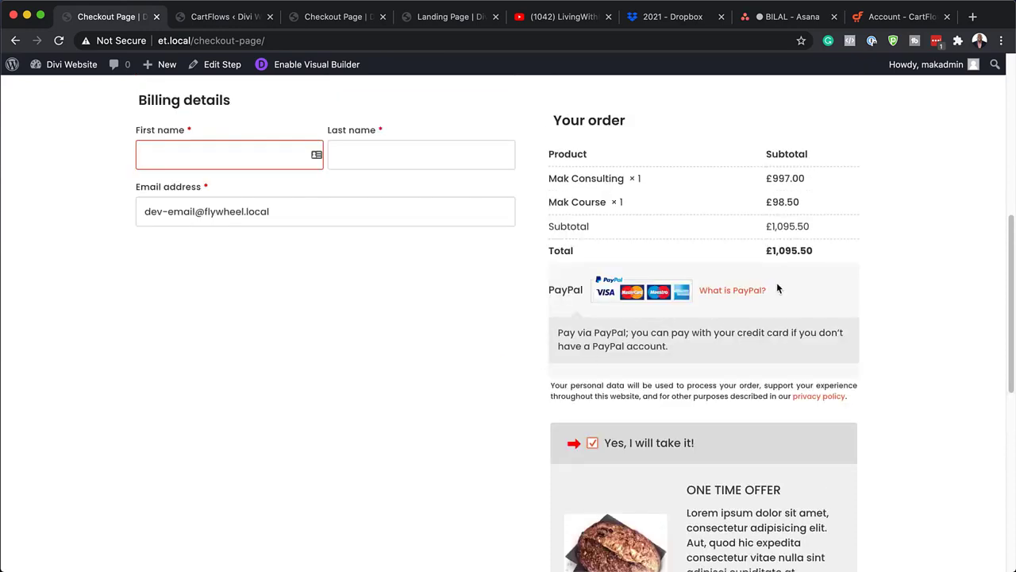
scroll(445, 310, "up", 1)
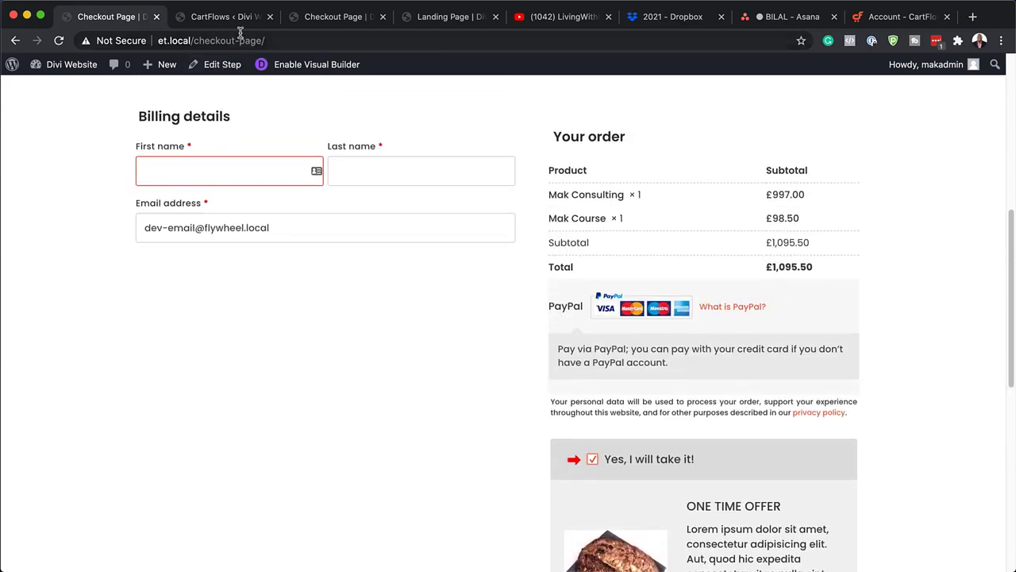
Switch to the CartFlows flow and move the Checkout Page step above the Split Test group and back below it.
left_click(212, 17)
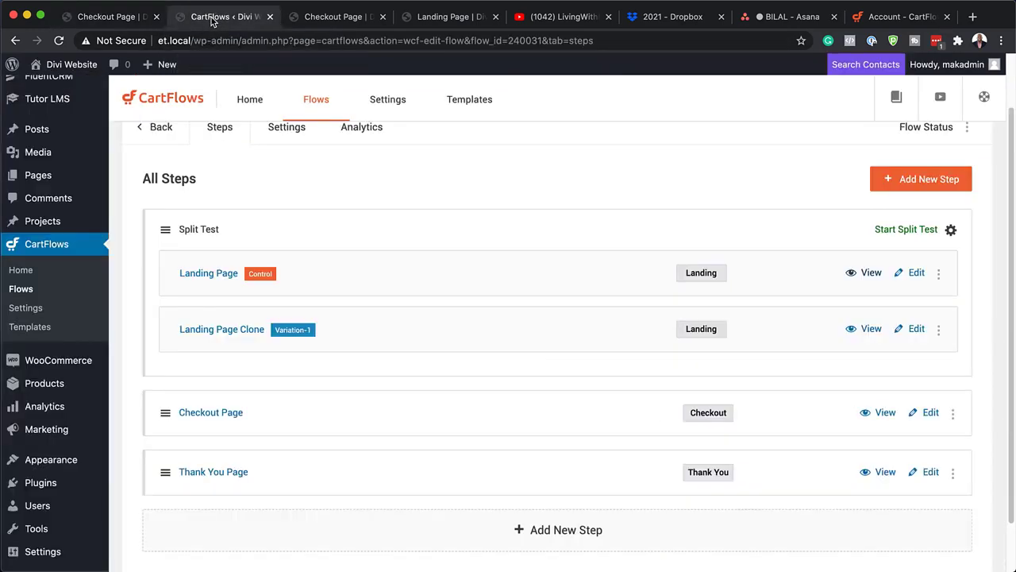
left_click_drag(258, 412, 258, 270)
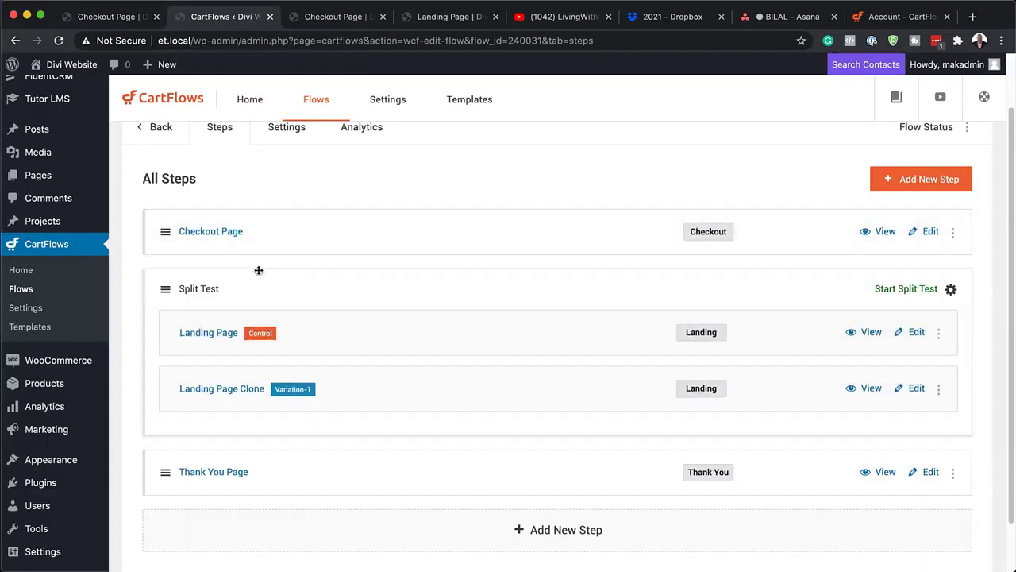
left_click_drag(273, 230, 302, 382)
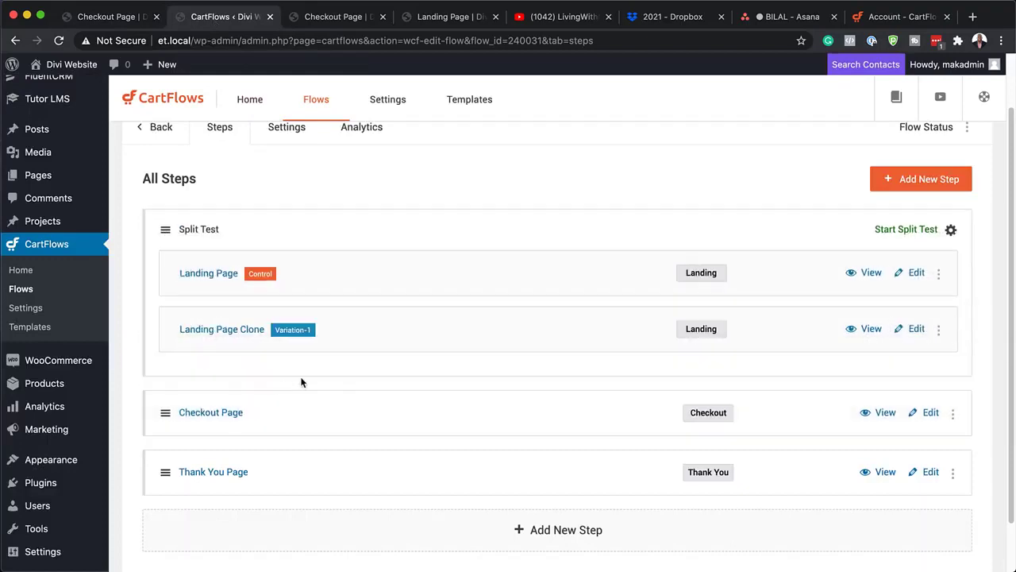
Edit the control Landing Page in the Divi builder and change the hero section's background colour to dark teal.
left_click(917, 274)
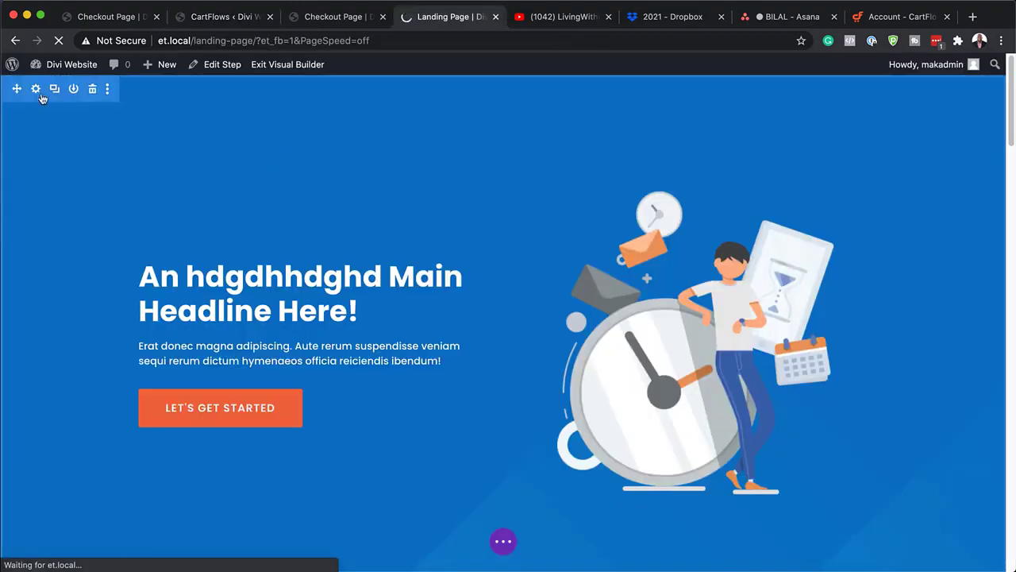
left_click(36, 90)
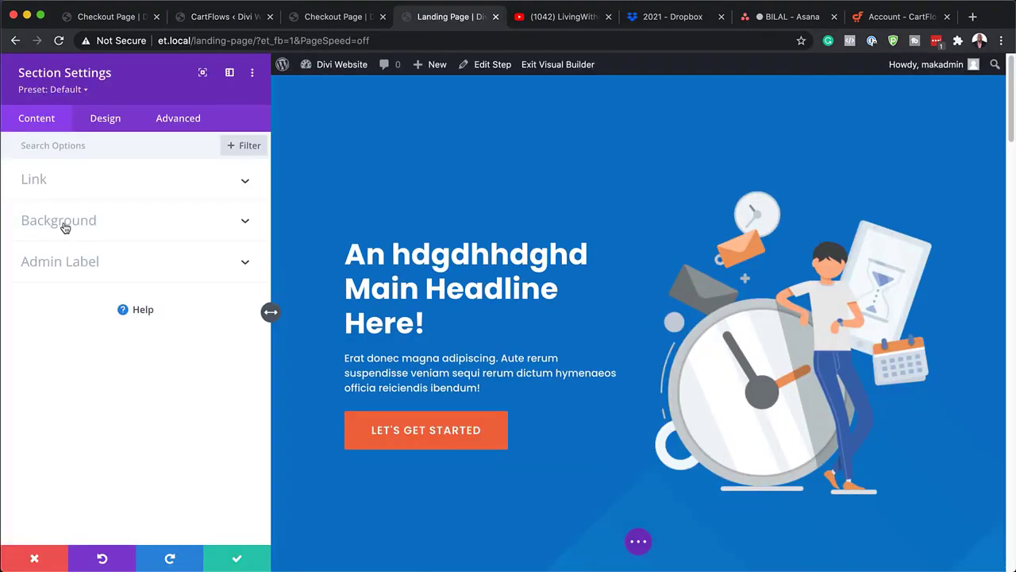
left_click(64, 223)
left_click(92, 294)
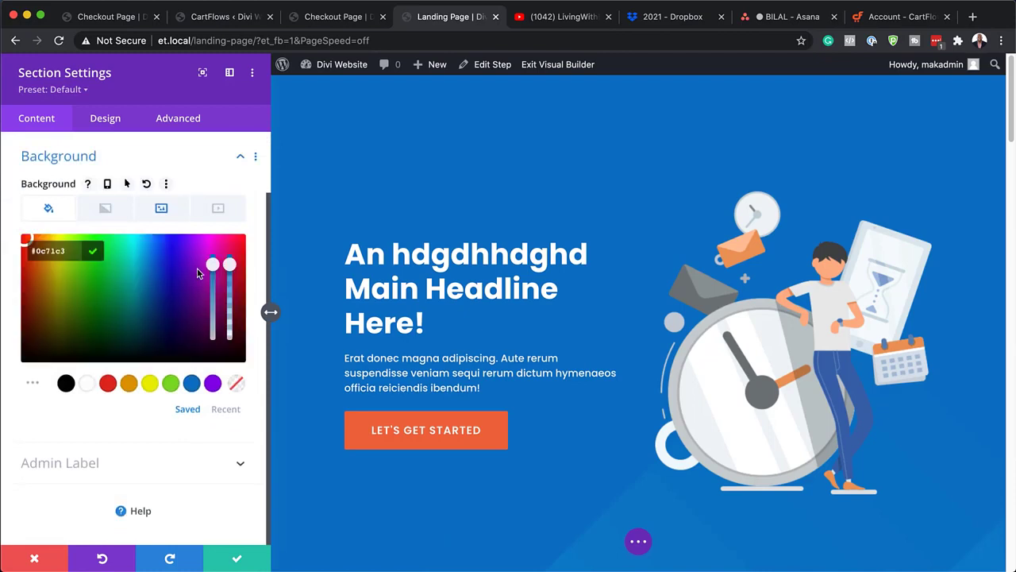
left_click_drag(177, 284, 145, 320)
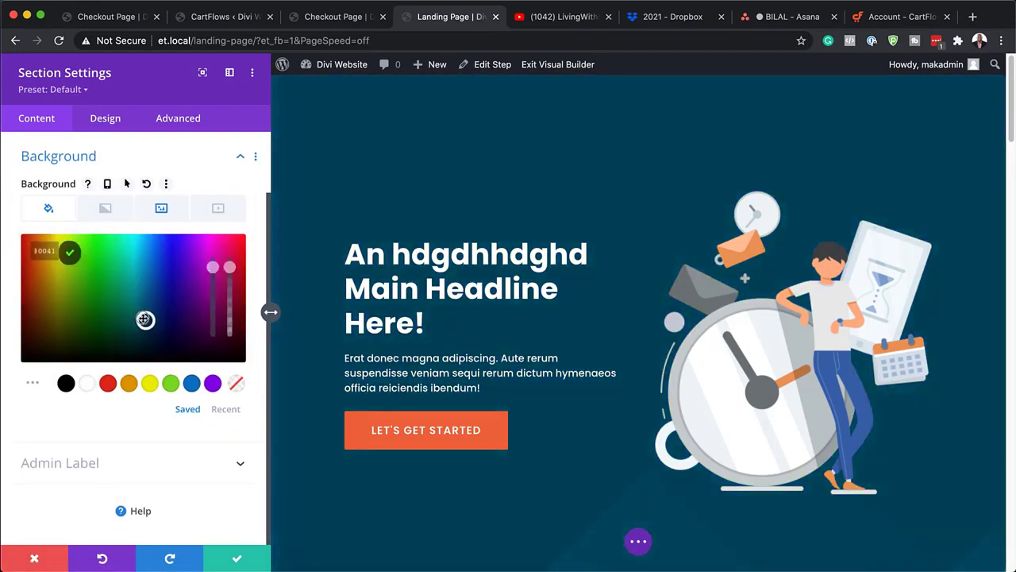
left_click(237, 558)
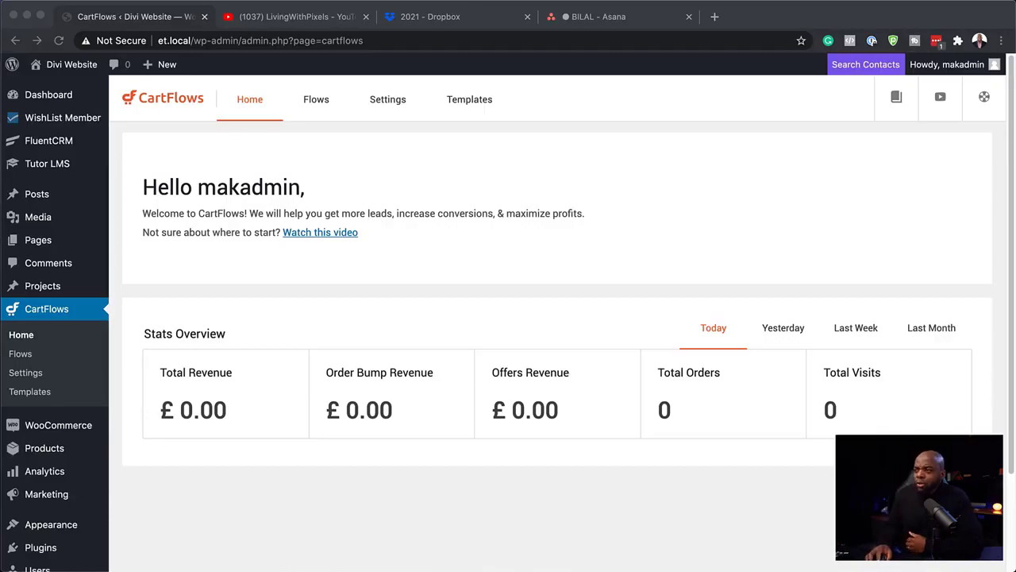
Look over the CartFlows flows list and the general settings, including the page builders offered for ready templates.
left_click(51, 310)
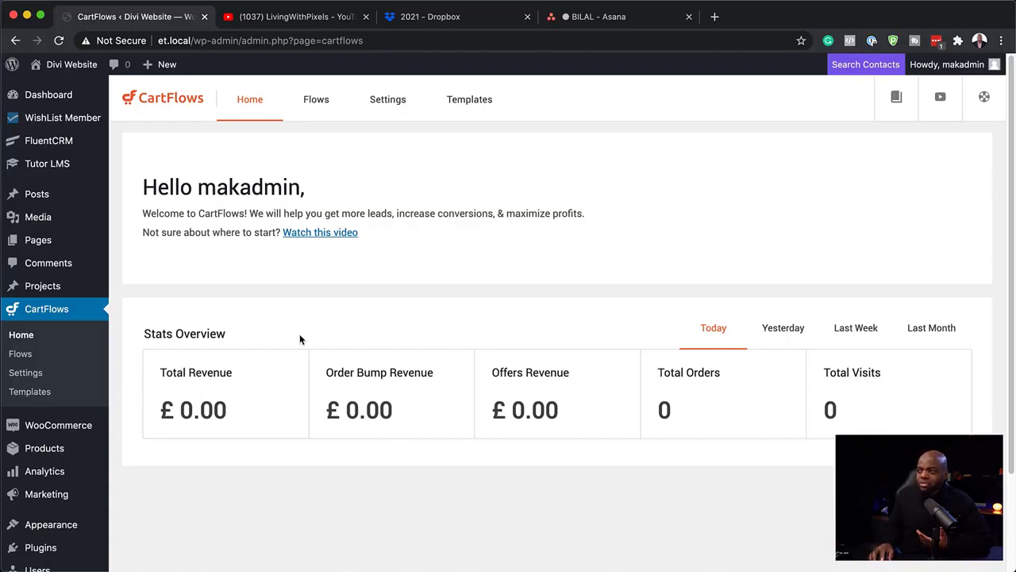
left_click(316, 101)
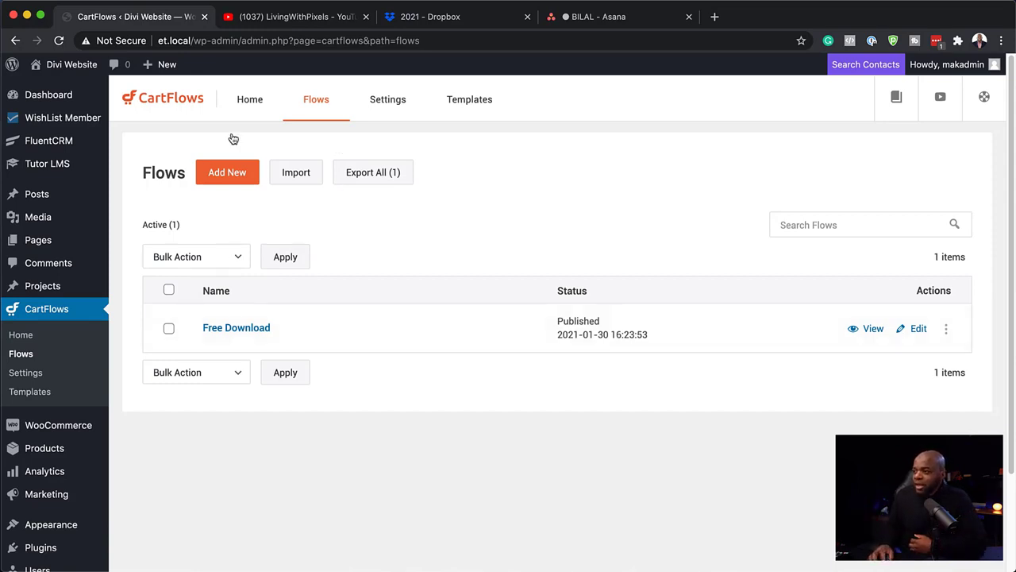
left_click(389, 103)
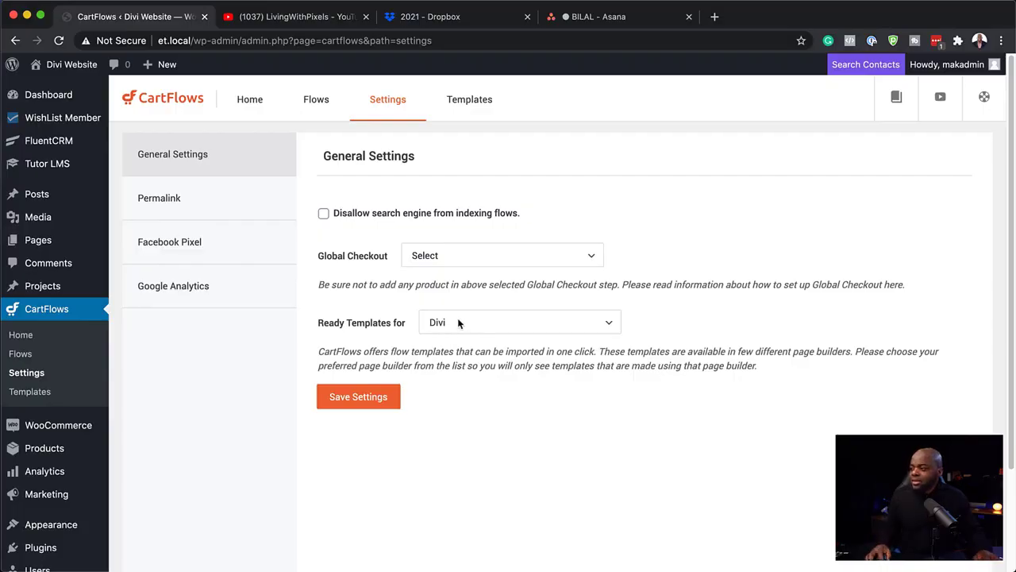
left_click(457, 322)
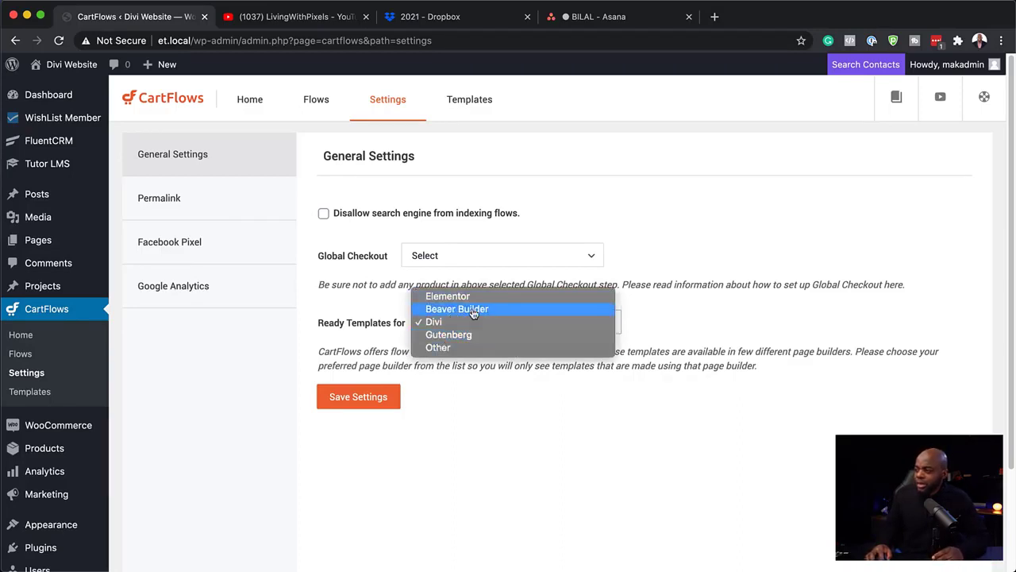
left_click(687, 319)
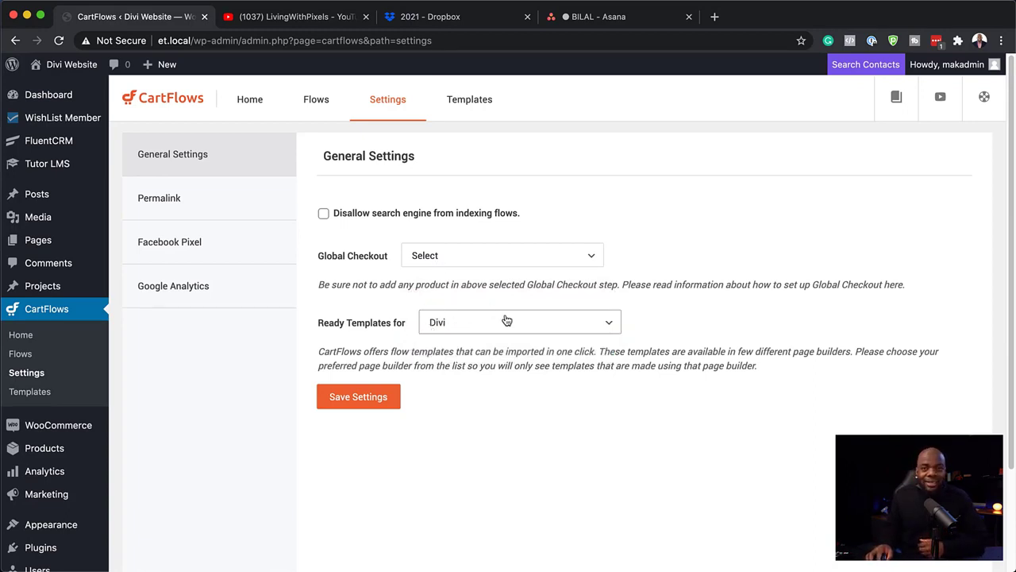
Browse the CartFlows flow template library to examine the available free and Pro templates.
left_click(470, 102)
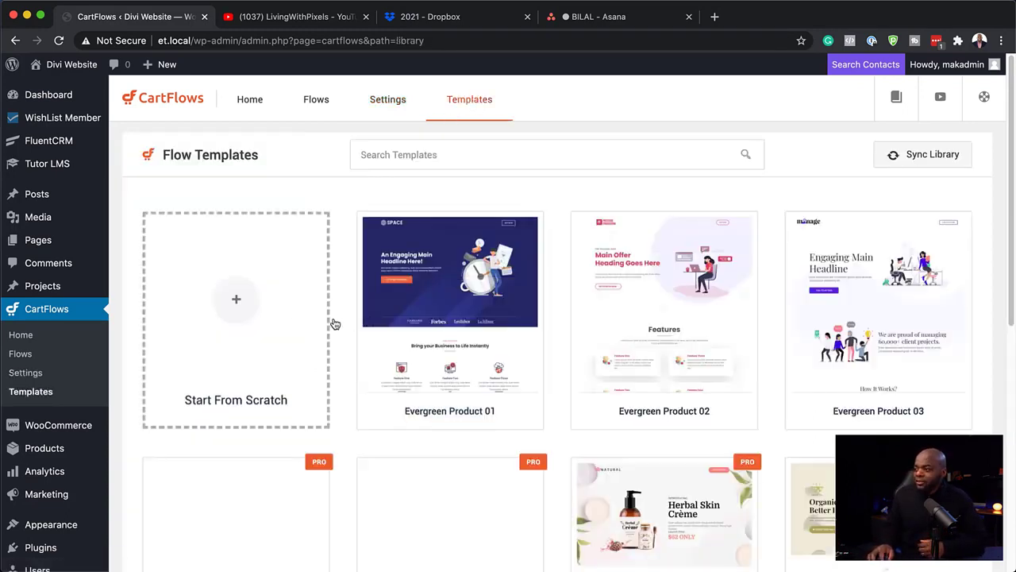
scroll(451, 250, "down", 5)
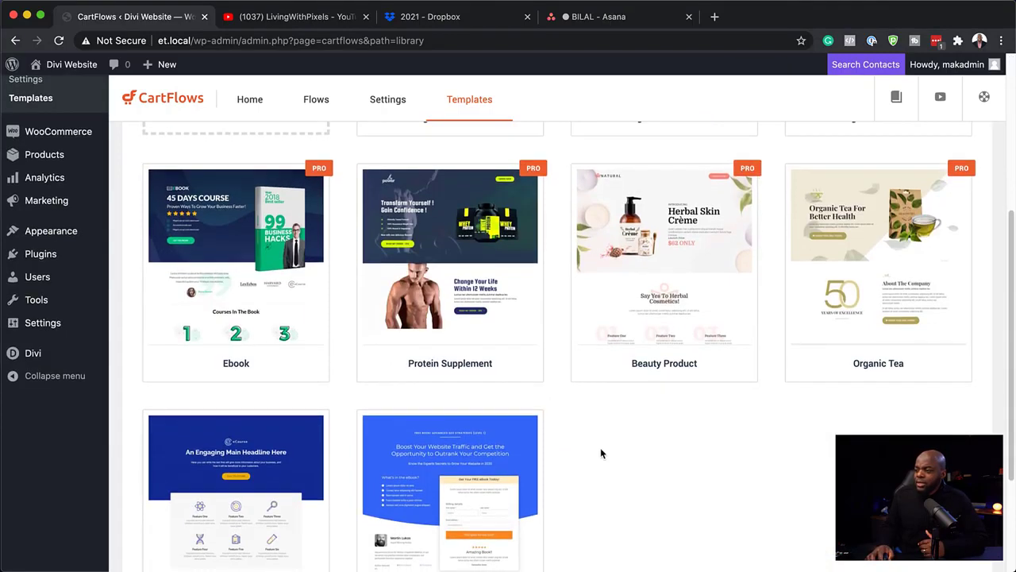
scroll(600, 451, "down", 3)
scroll(600, 451, "up", 4)
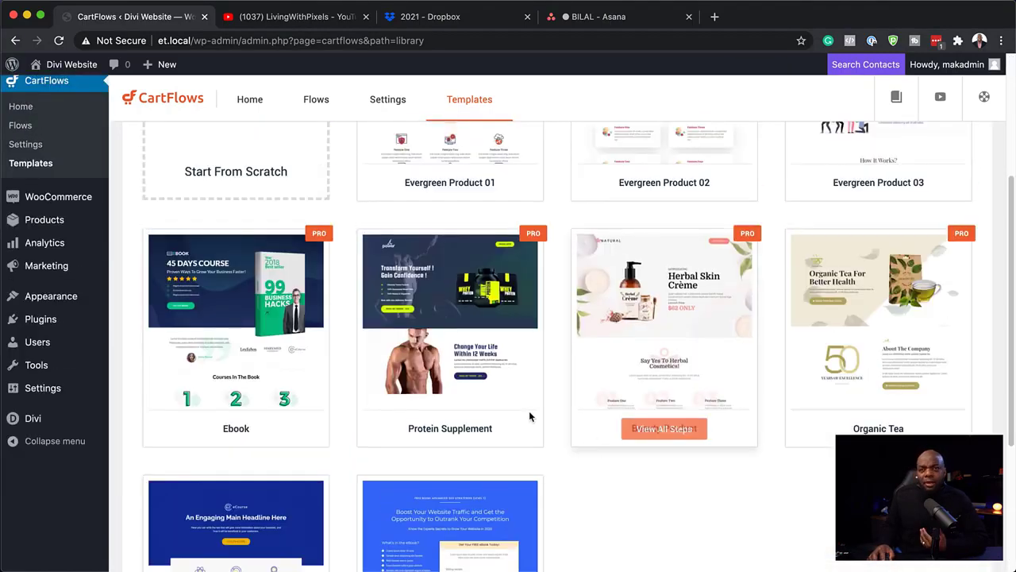
scroll(665, 512, "up", 4)
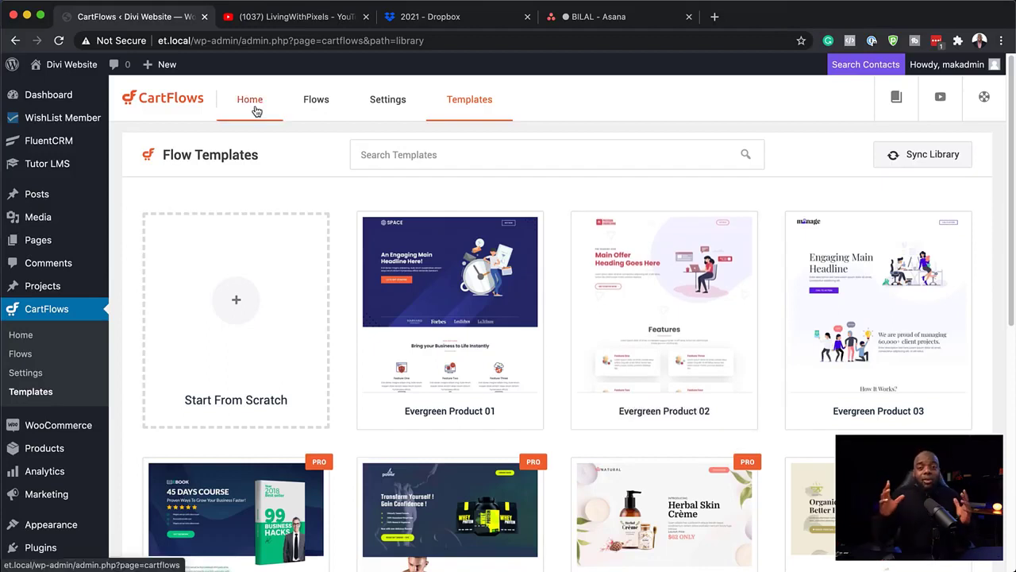
Start a new flow and open the Evergreen Product 01 template.
left_click(319, 103)
left_click(229, 174)
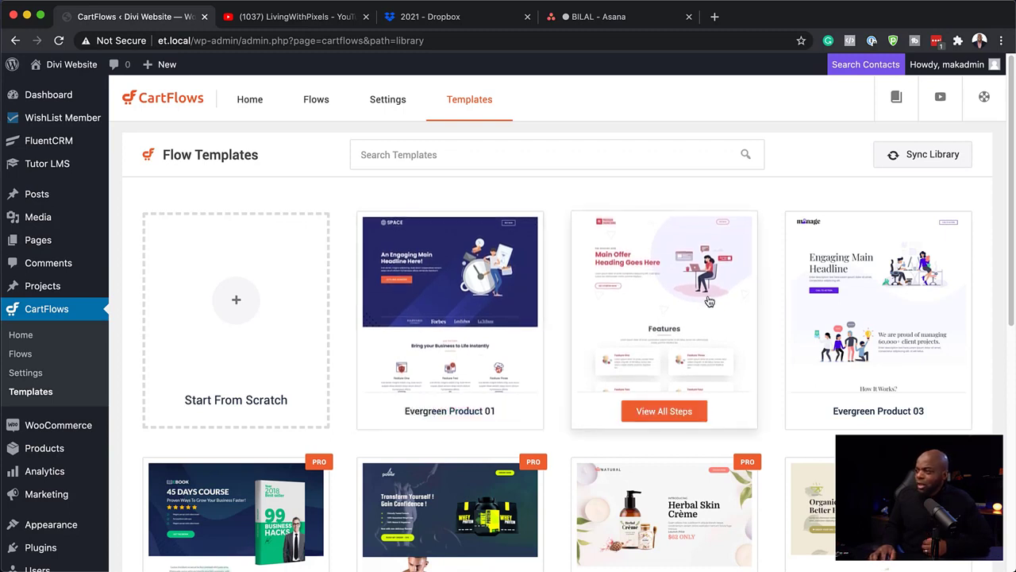
left_click(462, 332)
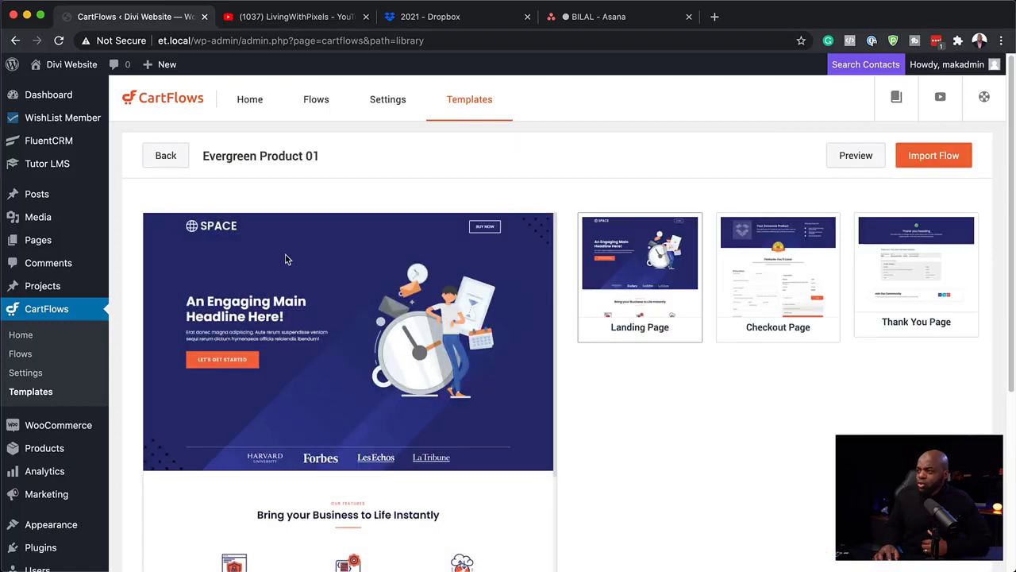
Preview the template's landing, checkout and thank you pages.
scroll(426, 421, "down", 8)
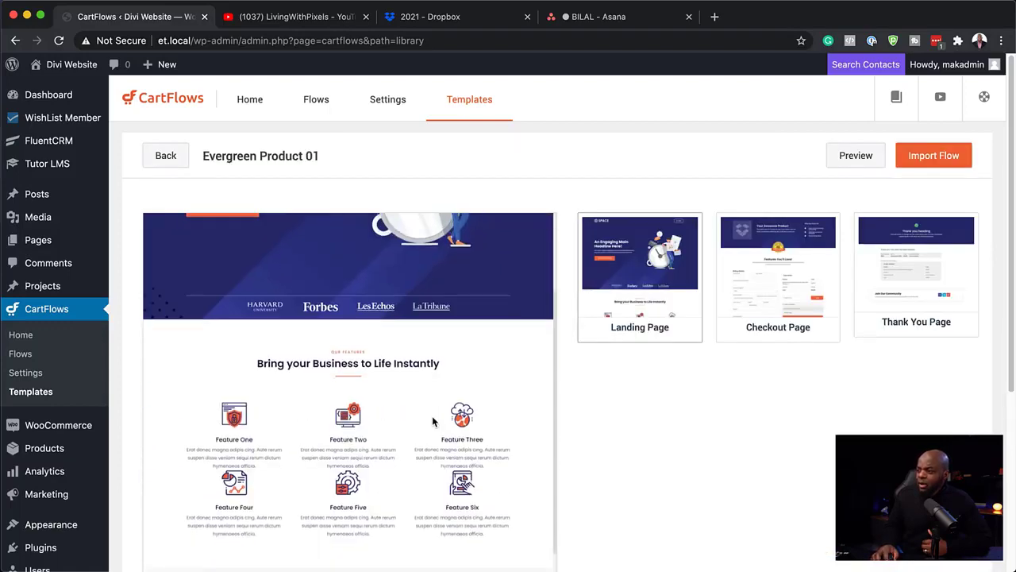
scroll(413, 406, "down", 3)
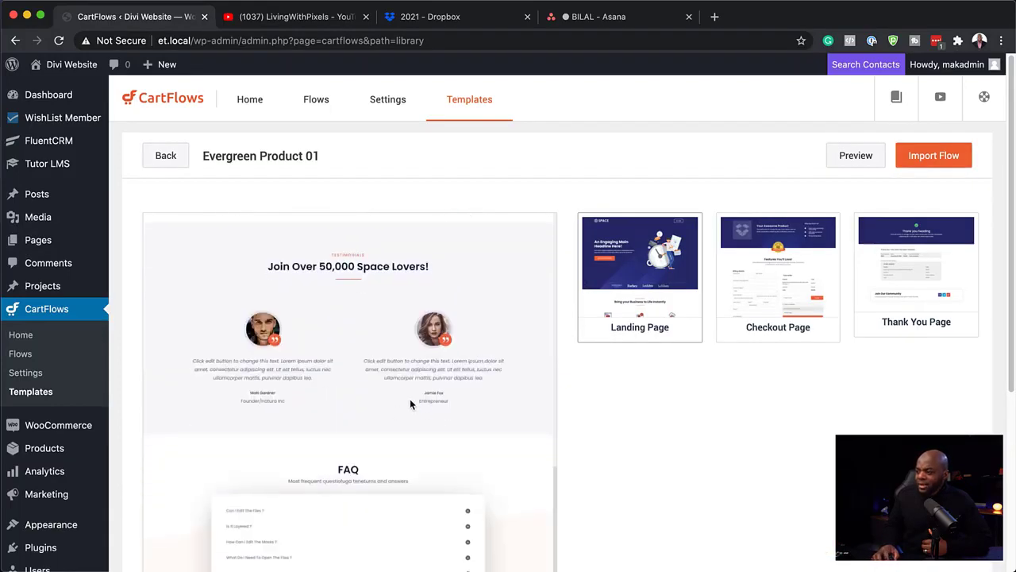
scroll(411, 405, "up", 10)
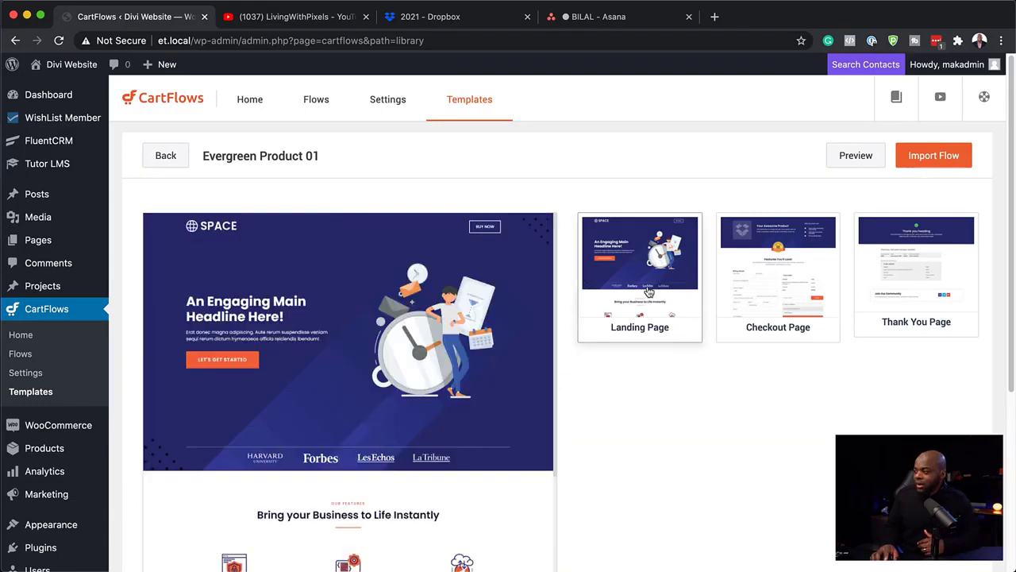
left_click(778, 270)
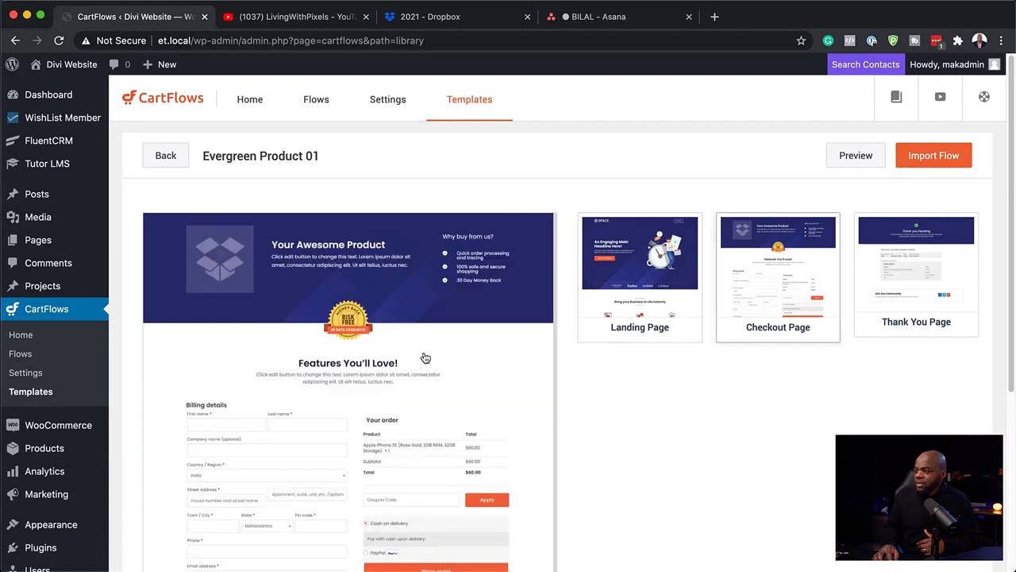
scroll(391, 434, "down", 1)
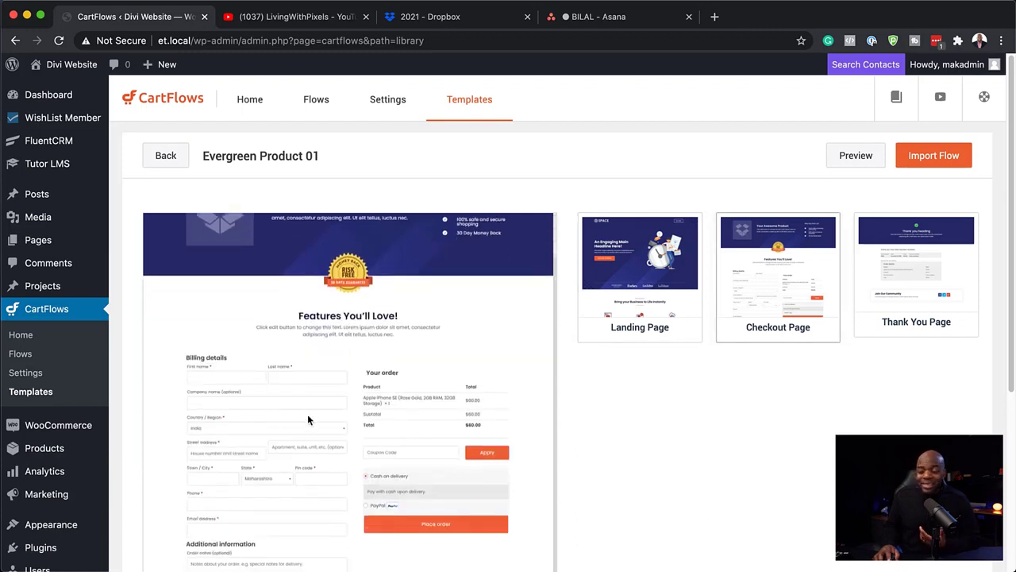
left_click(921, 283)
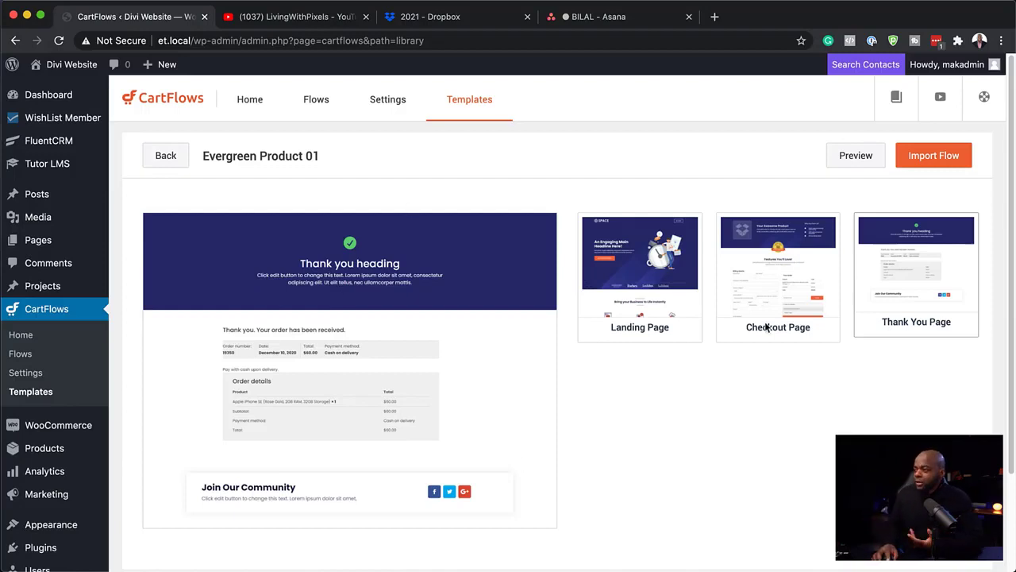
Import the Evergreen Product 01 template as a flow named "Mak".
left_click(934, 160)
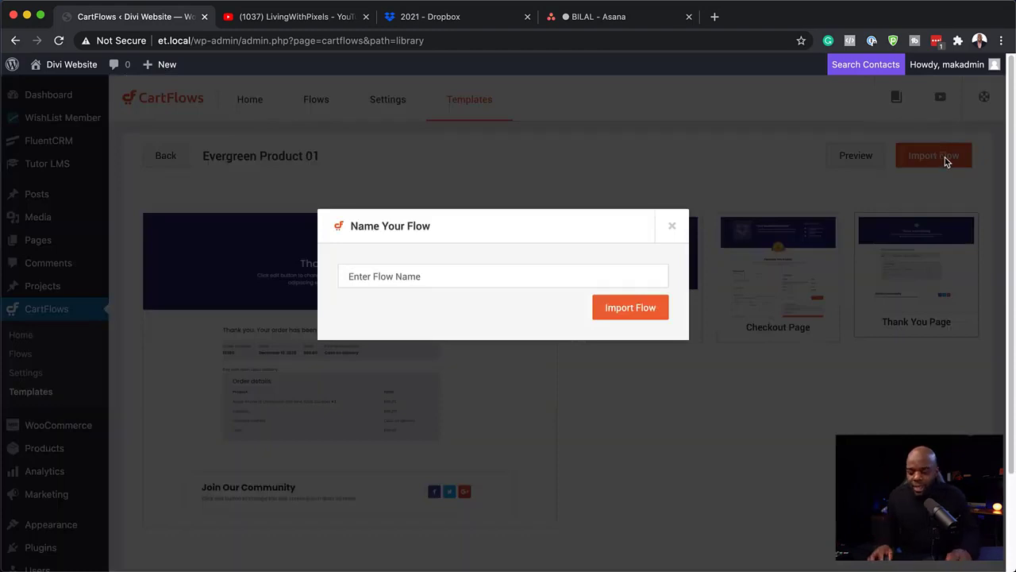
left_click(632, 274)
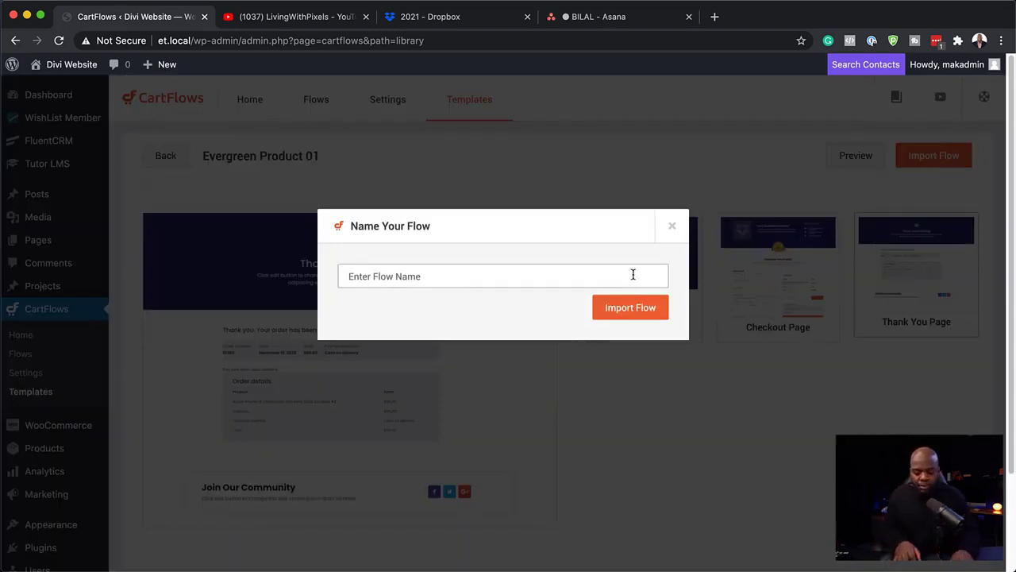
left_click(660, 314)
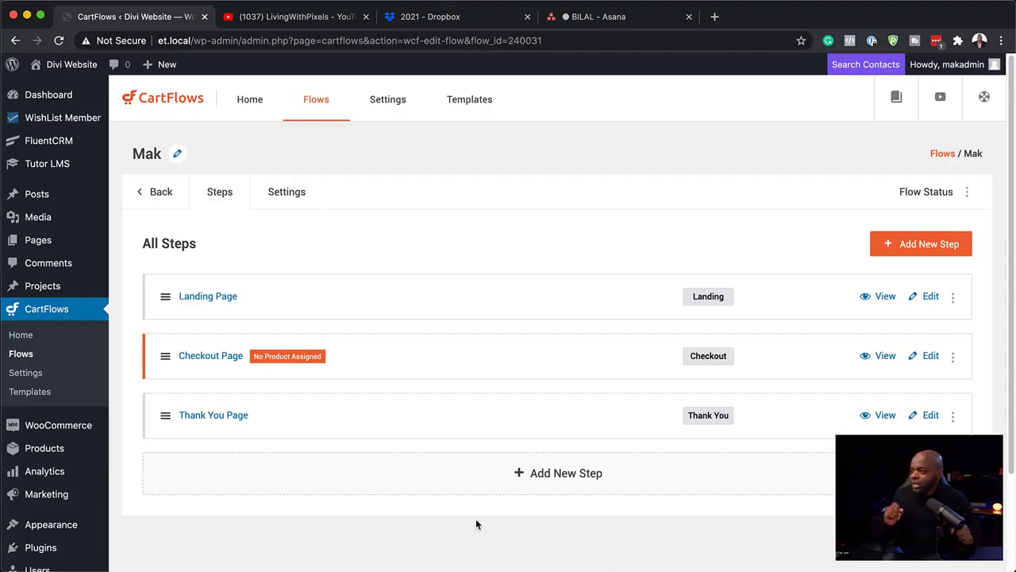
Open the new flow's Landing Page step for editing in the Divi Builder.
left_click(930, 298)
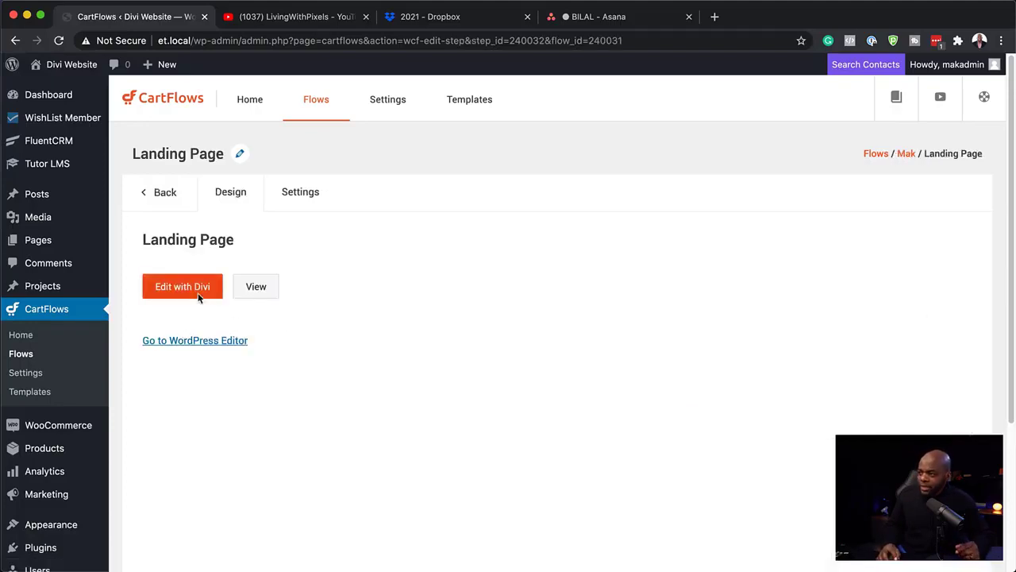
left_click(199, 292)
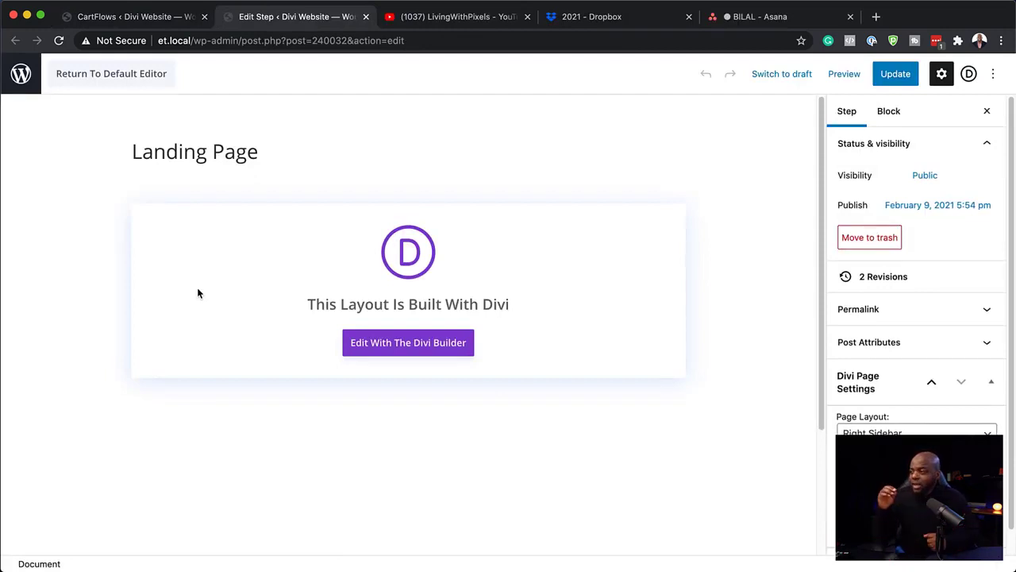
left_click(407, 345)
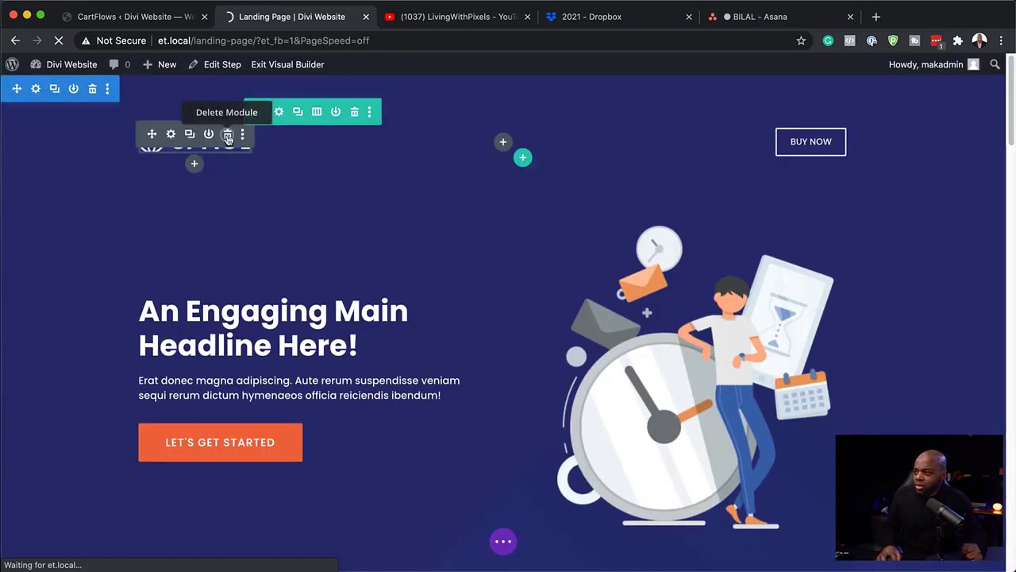
Delete the logo, the Buy Now button and their emptied header row from the landing page.
left_click(228, 136)
mouse_move(820, 141)
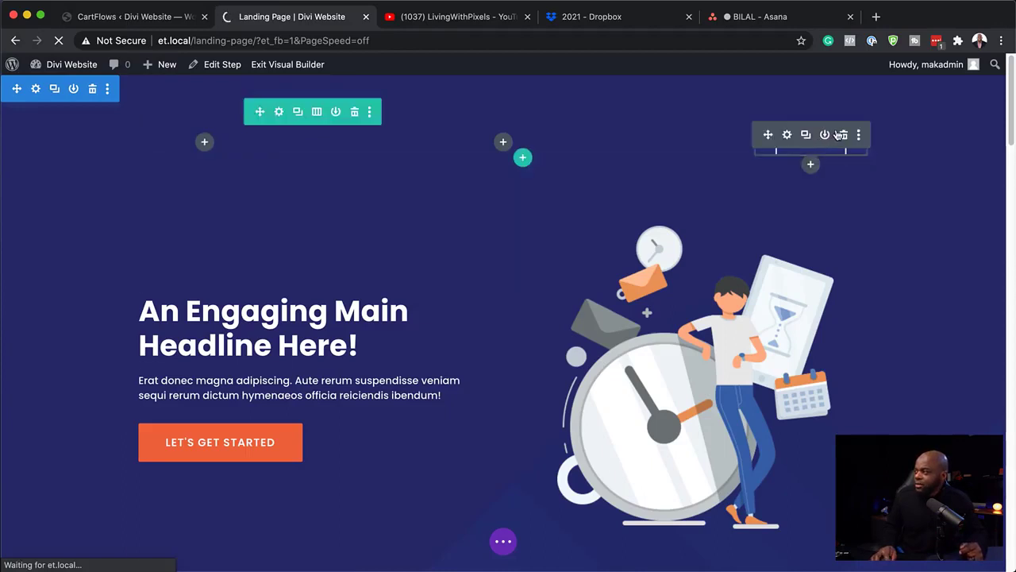
left_click(844, 137)
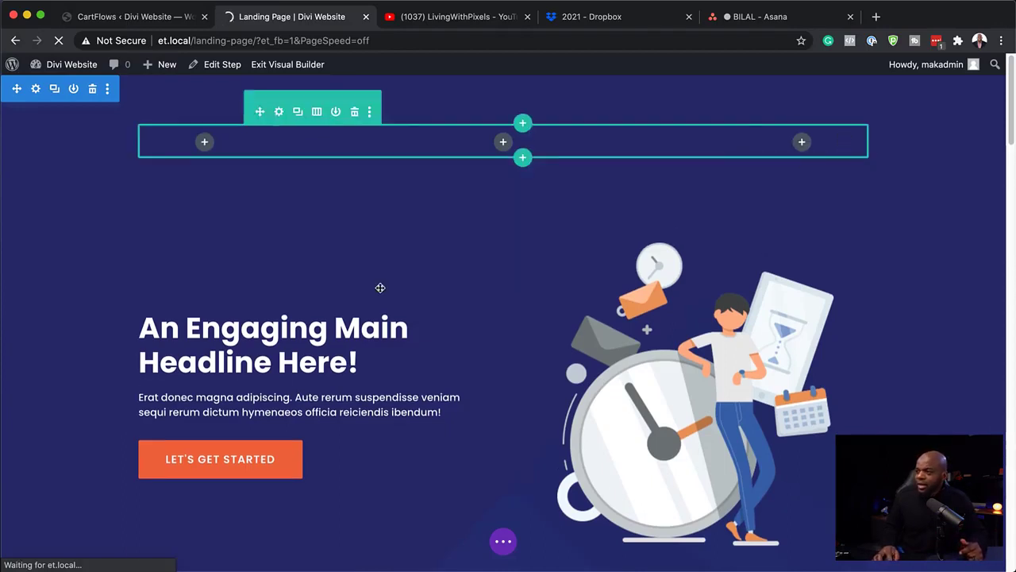
left_click(355, 113)
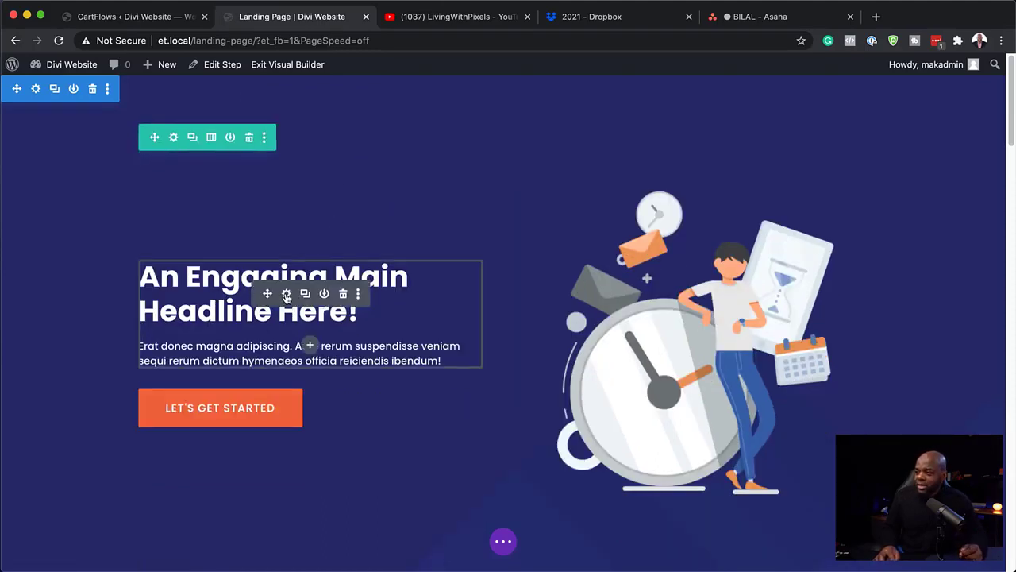
Replace the word "Engaging" in the hero headline with "hdgdhhdghd" and save the text module.
left_click(287, 293)
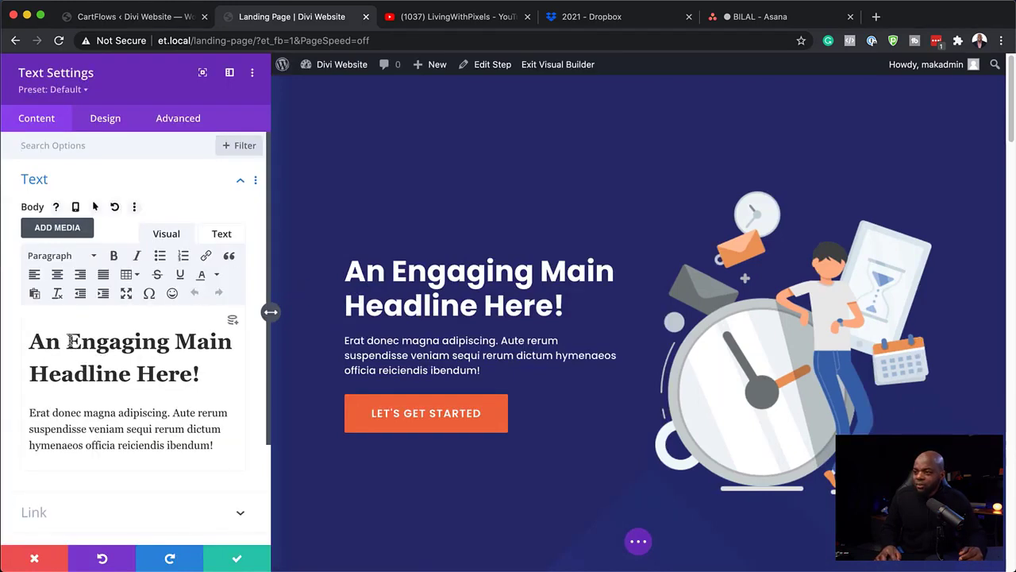
left_click_drag(66, 340, 164, 335)
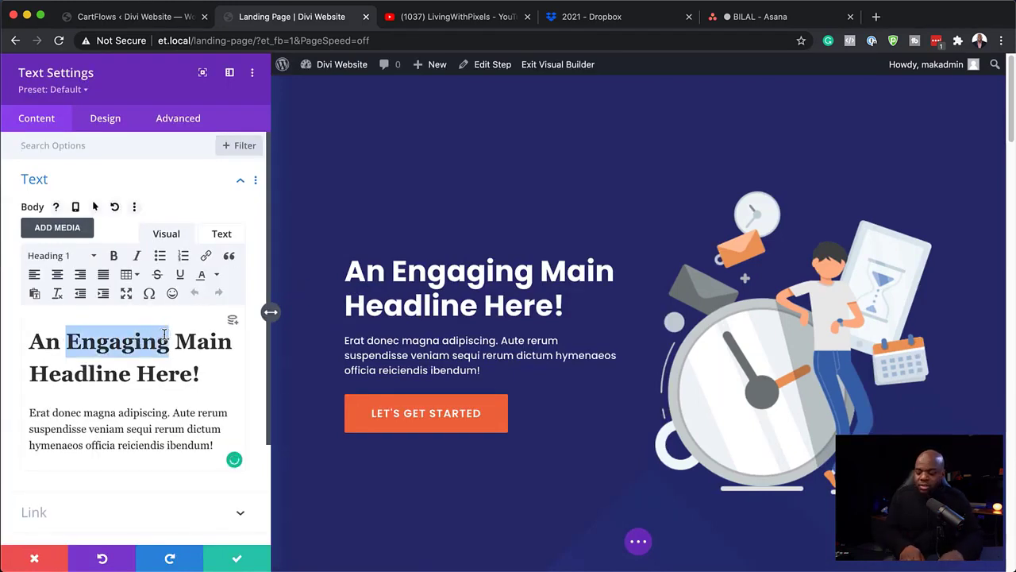
type("hdgdhhdghd")
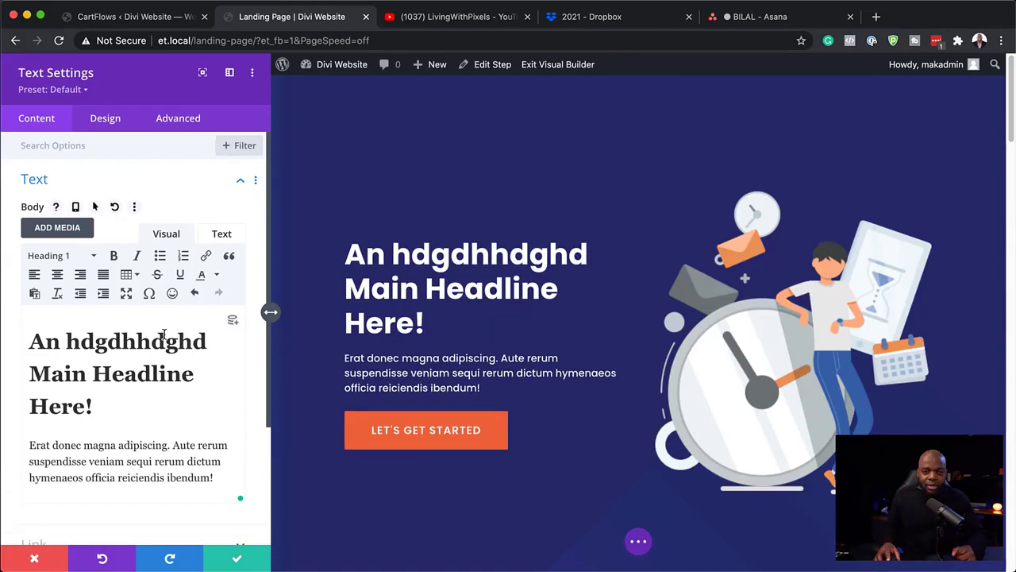
left_click(238, 559)
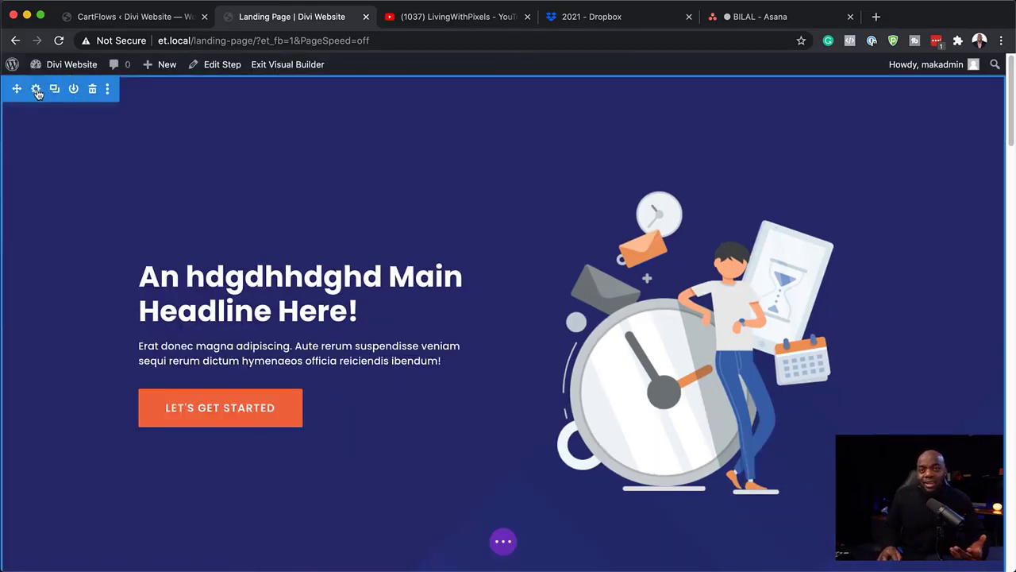
Set the hero section's background to the red preset colour, darken it to a deep red, and check the page.
left_click(35, 89)
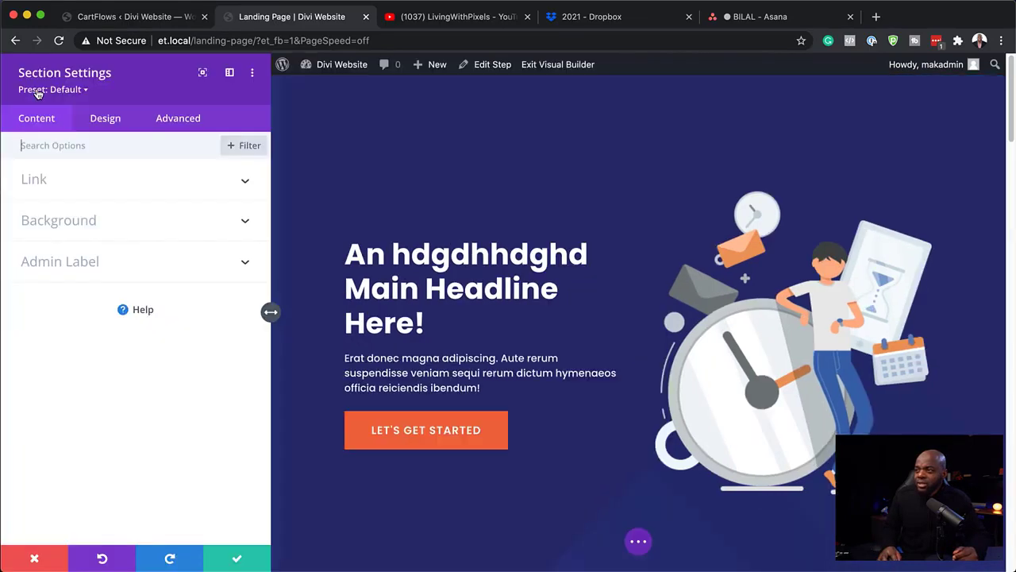
left_click(64, 222)
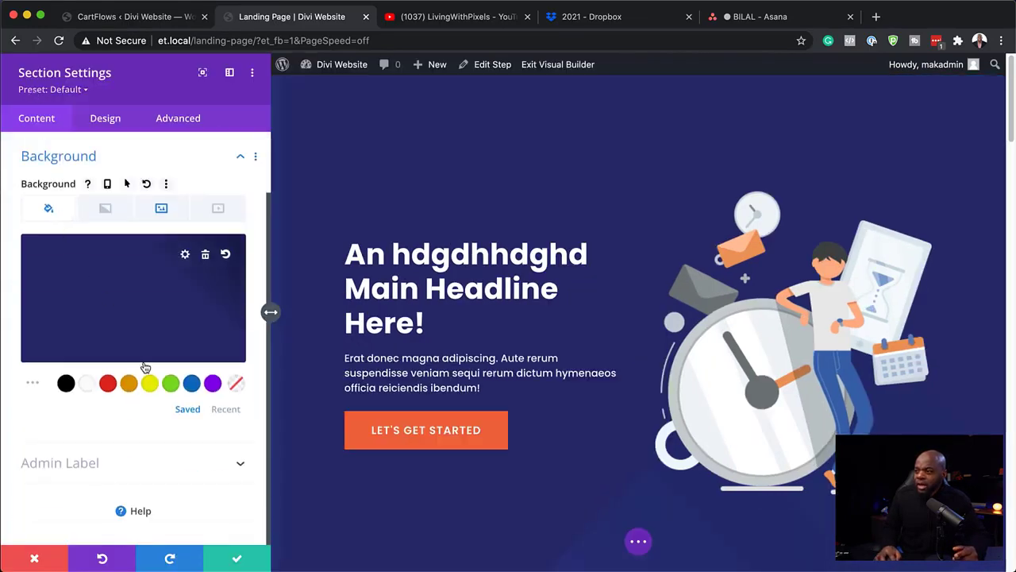
left_click(109, 384)
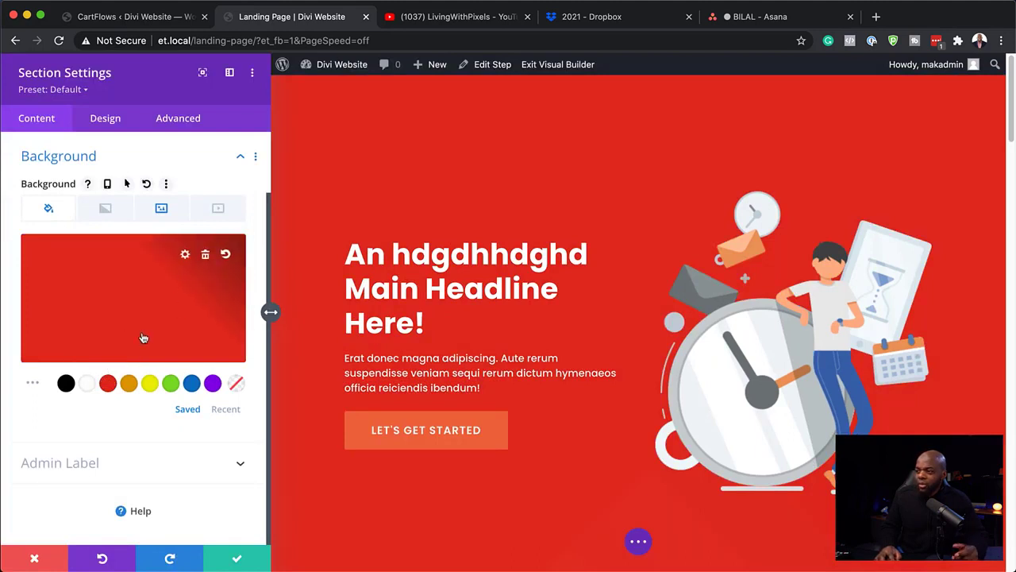
left_click(98, 297)
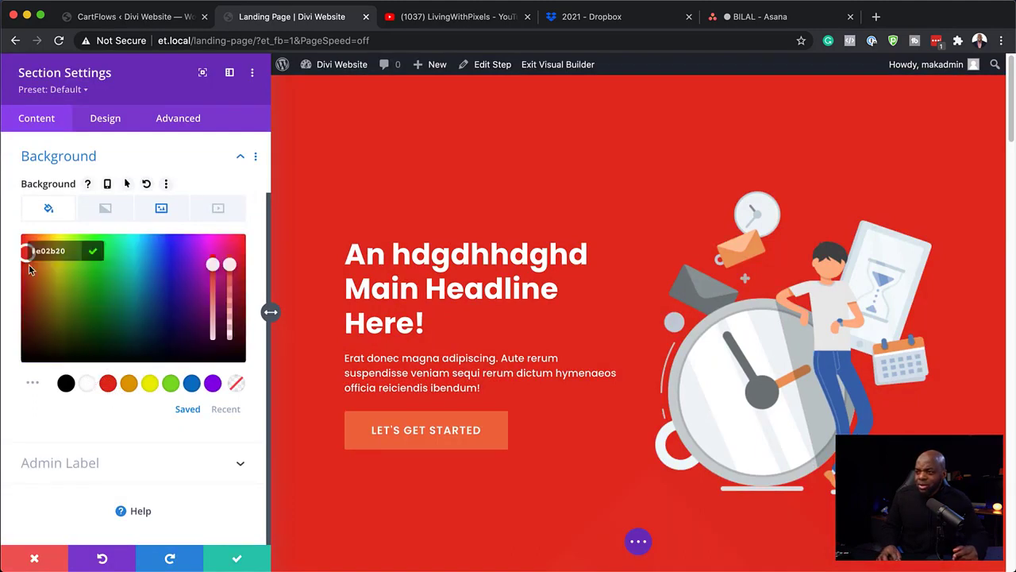
left_click_drag(25, 254, 11, 302)
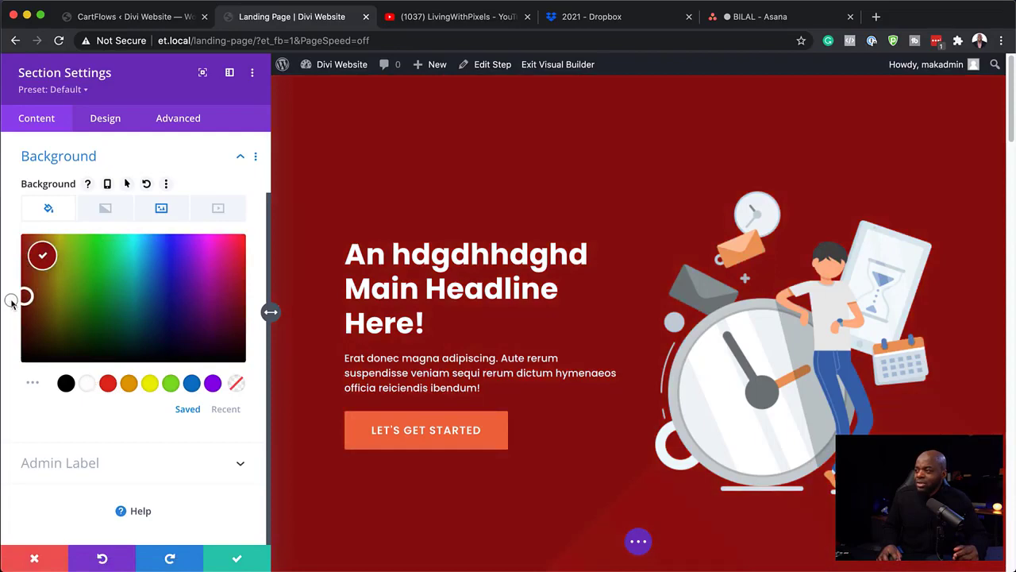
left_click(237, 558)
scroll(651, 381, "down", 5)
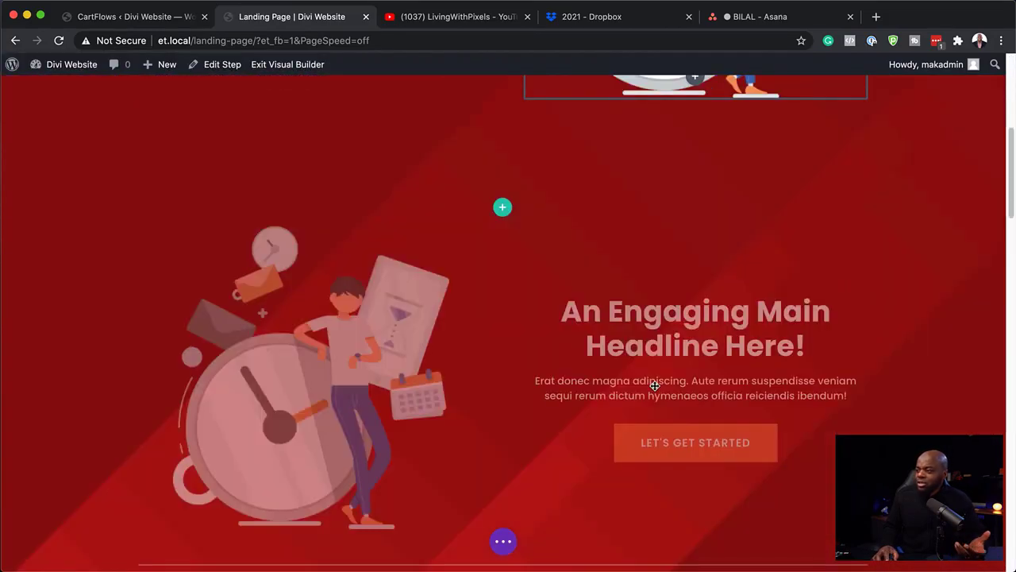
scroll(655, 385, "up", 5)
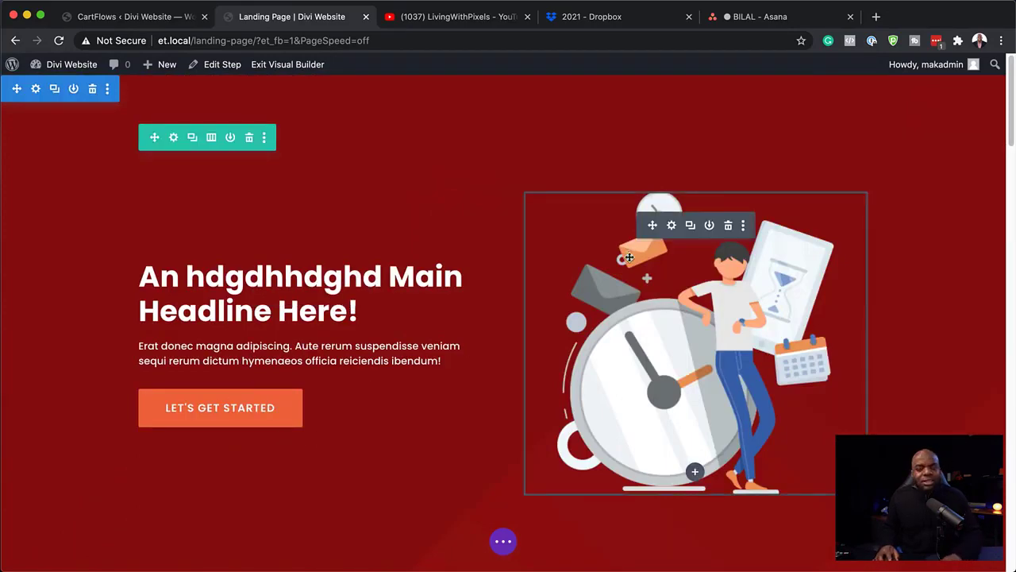
left_click(503, 541)
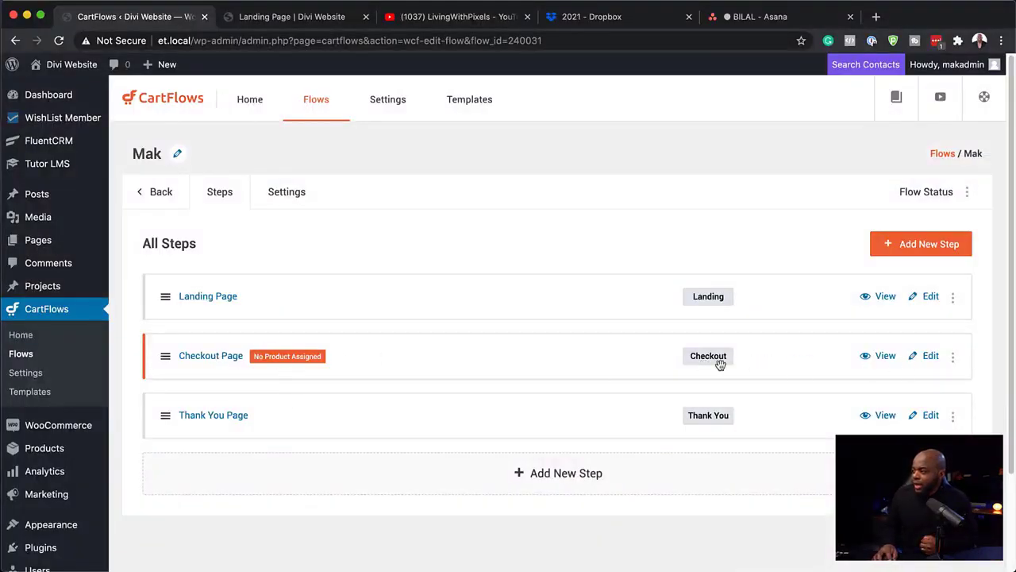
Open the product settings of the flow's Checkout Page step.
left_click(933, 359)
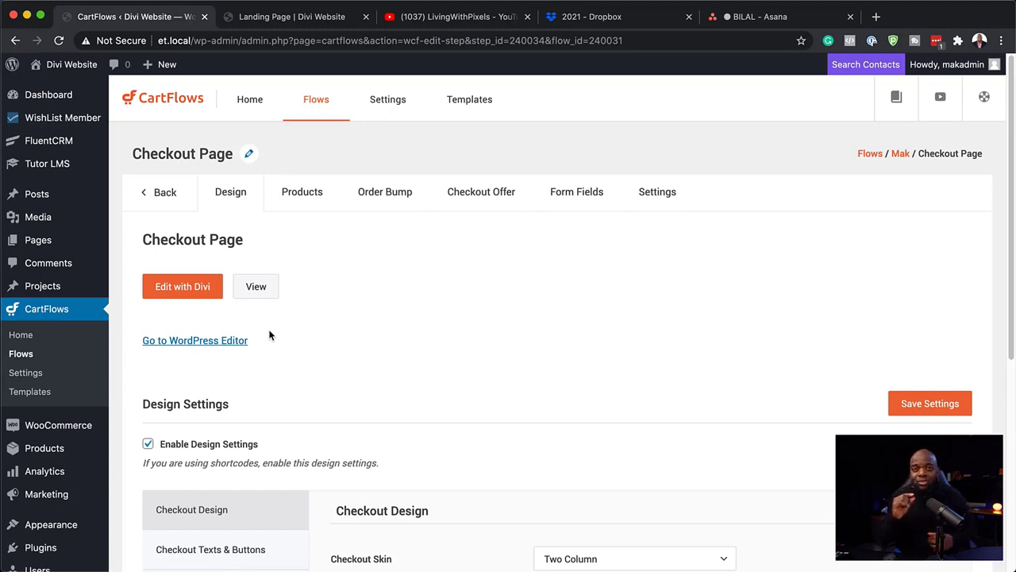
scroll(368, 364, "down", 1)
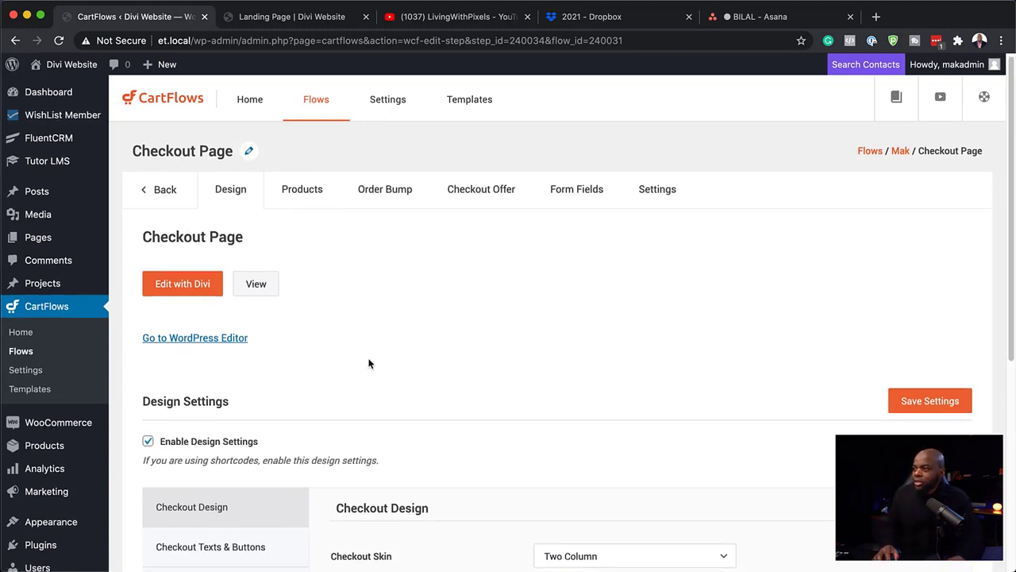
left_click(319, 192)
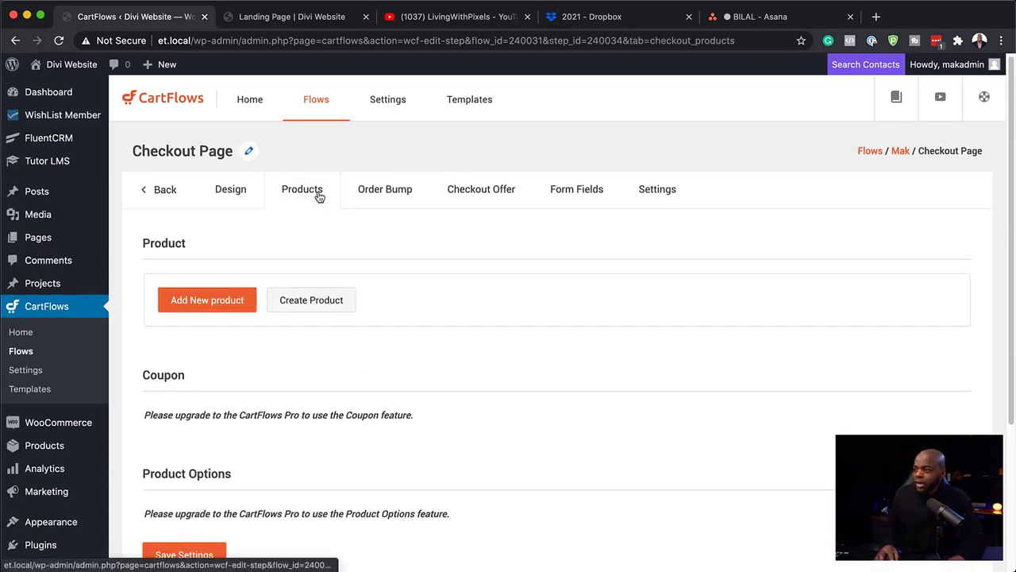
Create and publish a simple product named "Mak Consulting" with a regular price of £997.
left_click(313, 301)
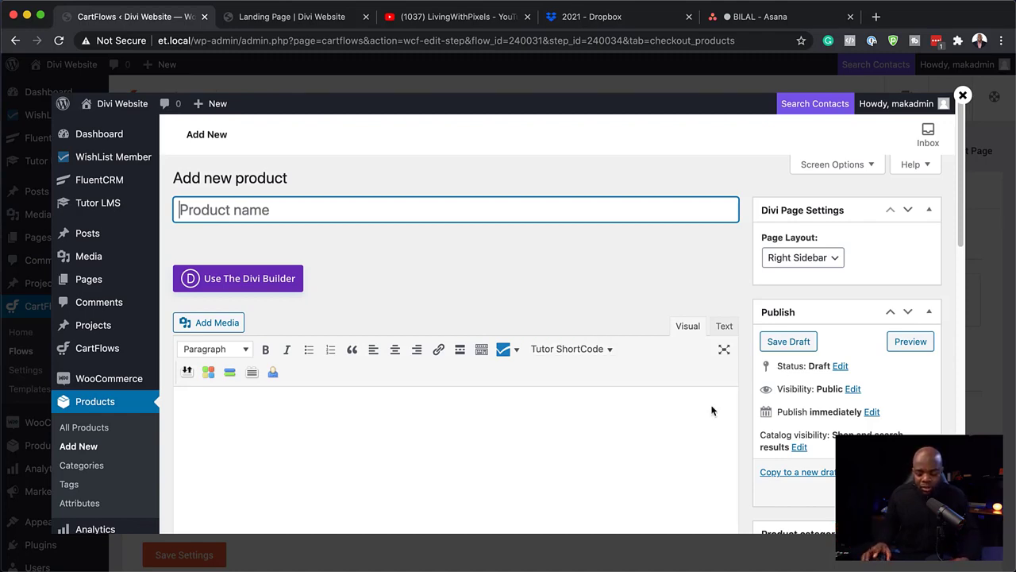
type("Mak Consulting")
scroll(590, 425, "down", 10)
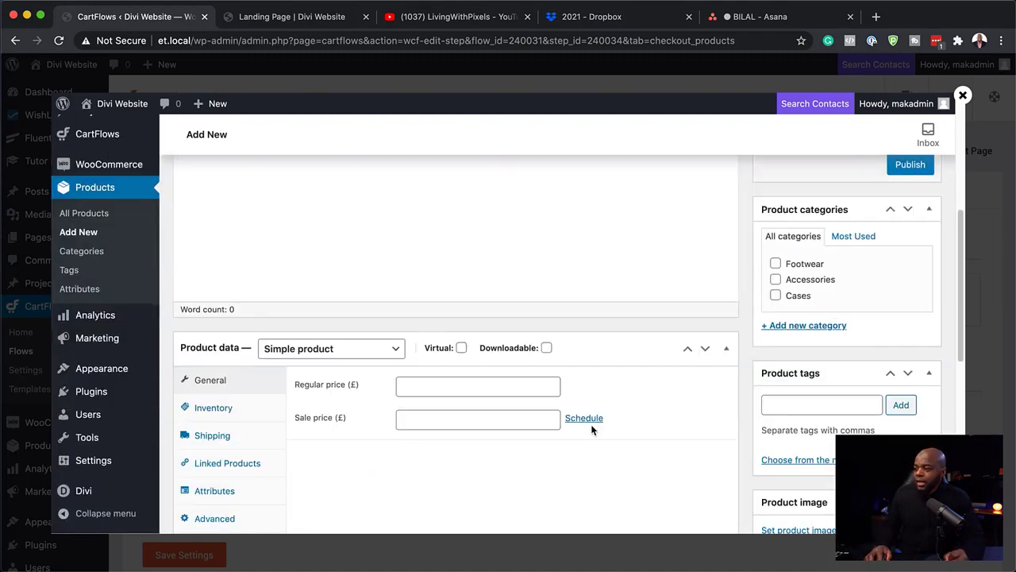
left_click(523, 323)
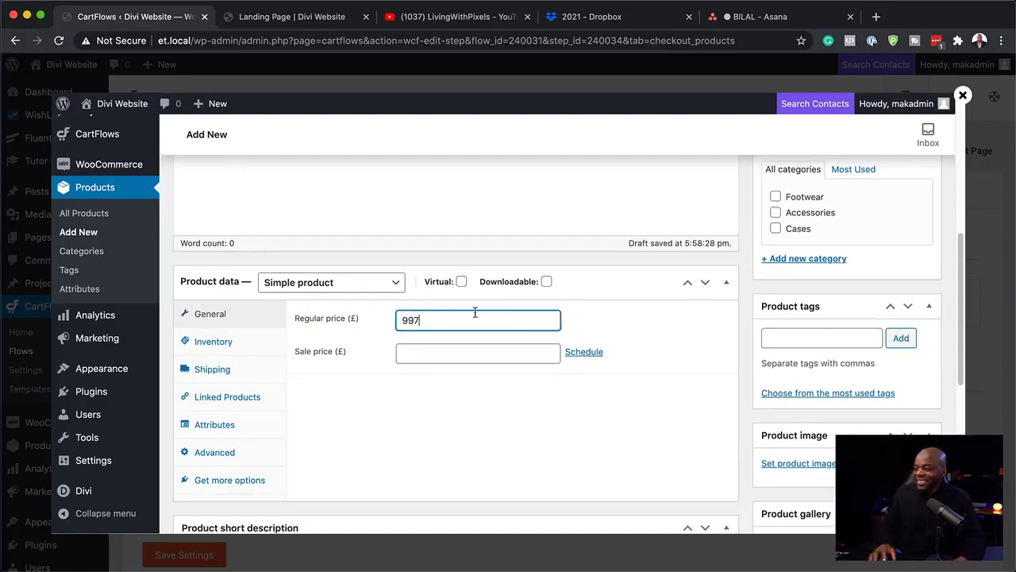
scroll(363, 422, "down", 5)
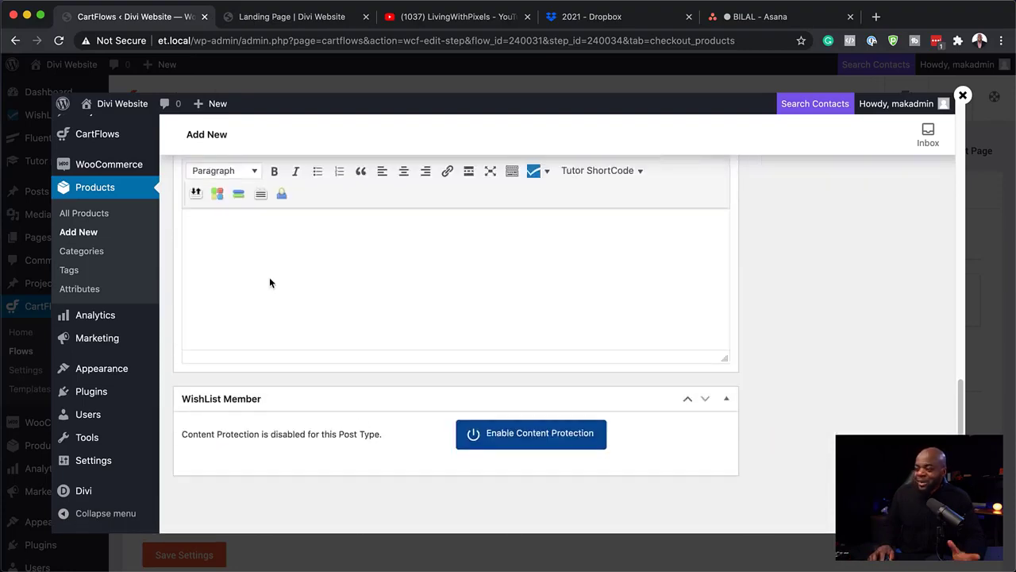
scroll(456, 347, "up", 15)
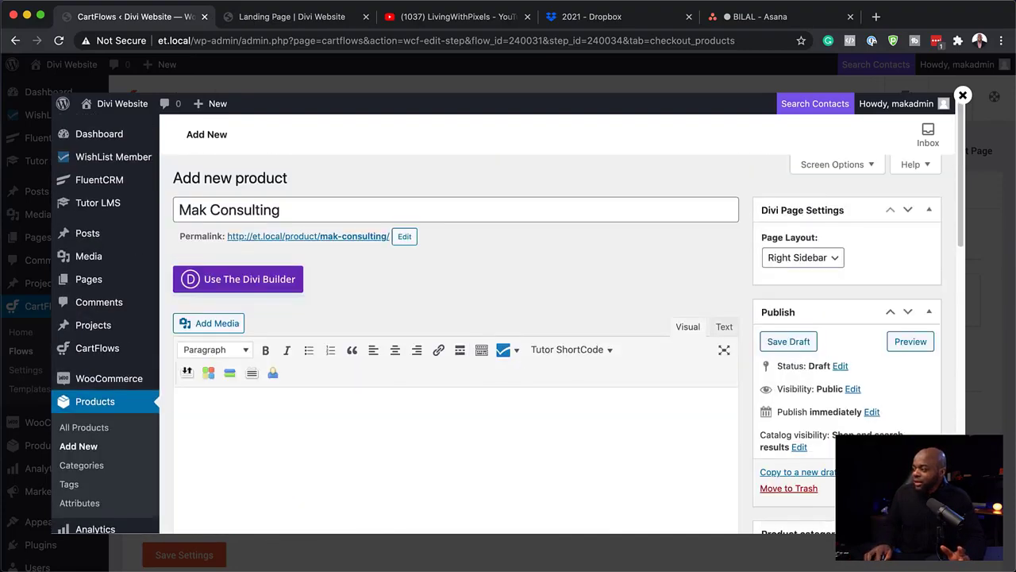
left_click(907, 487)
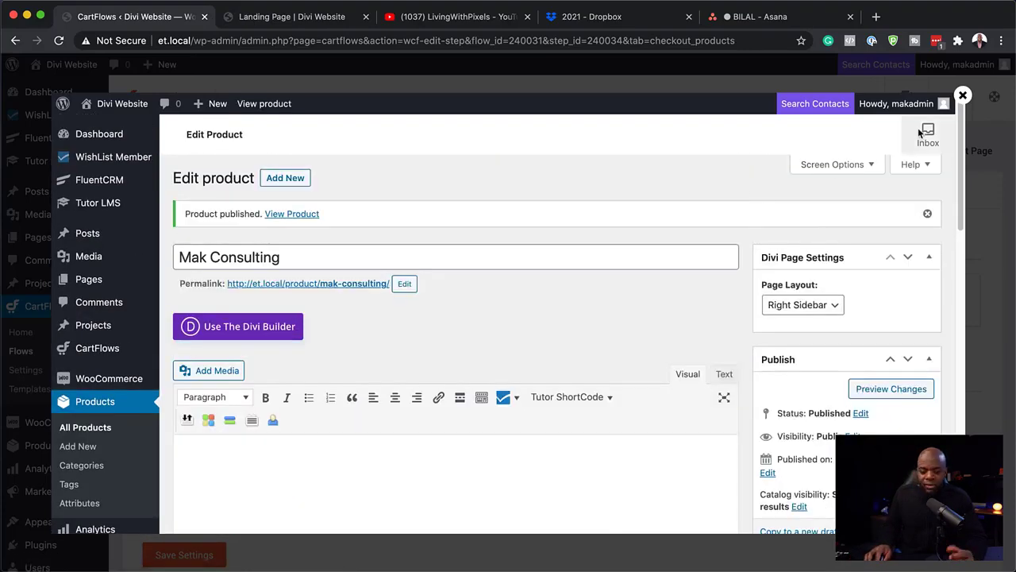
left_click(962, 96)
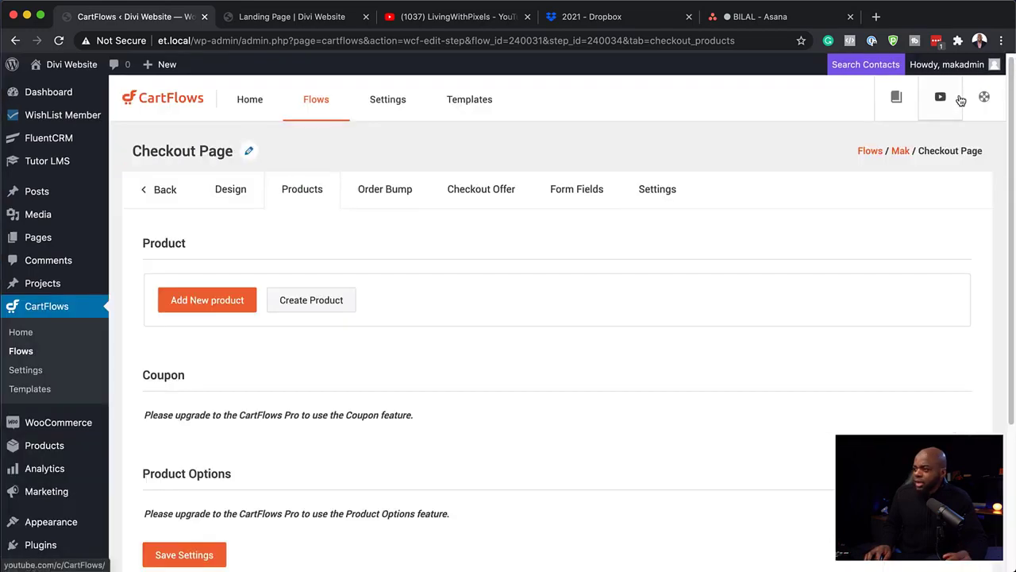
Assign the Mak Consulting product to the checkout page and save the settings.
left_click(209, 307)
left_click(371, 337)
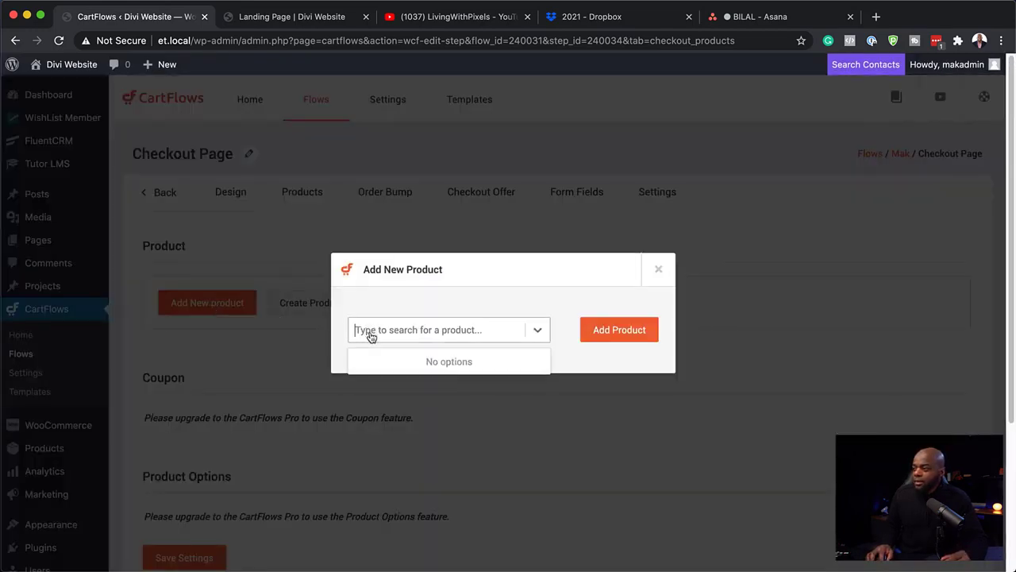
type("mak")
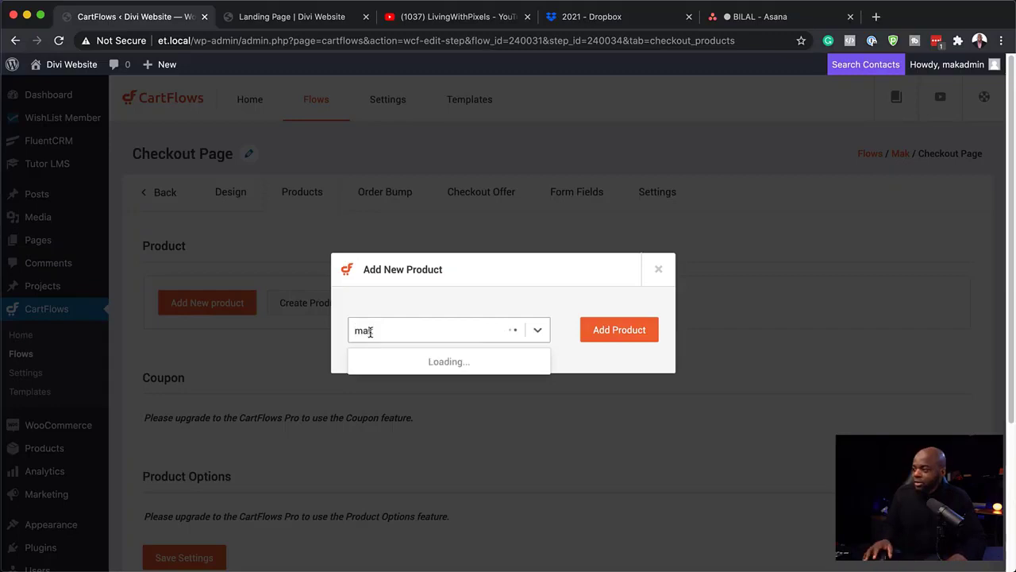
left_click(406, 363)
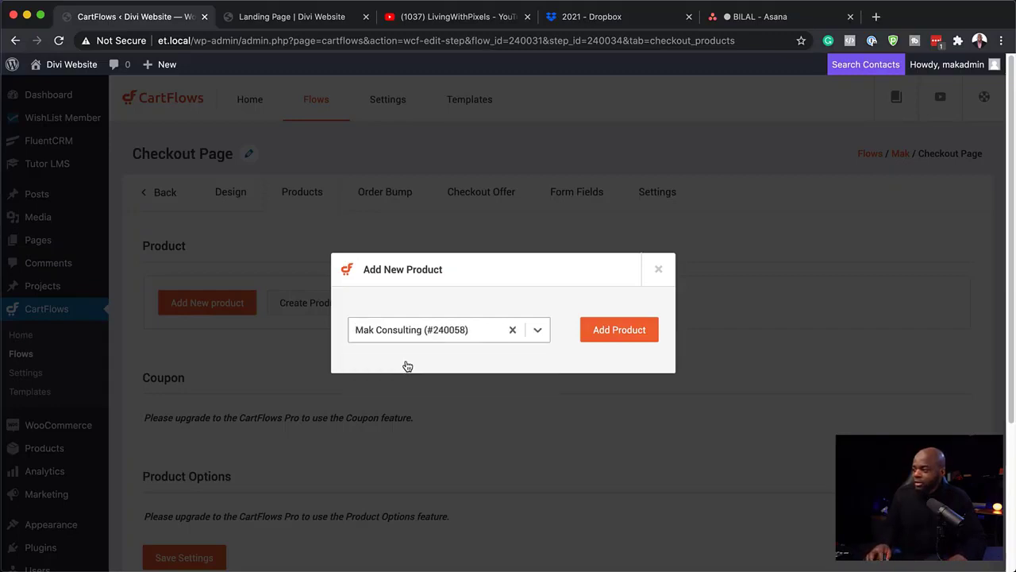
left_click(617, 335)
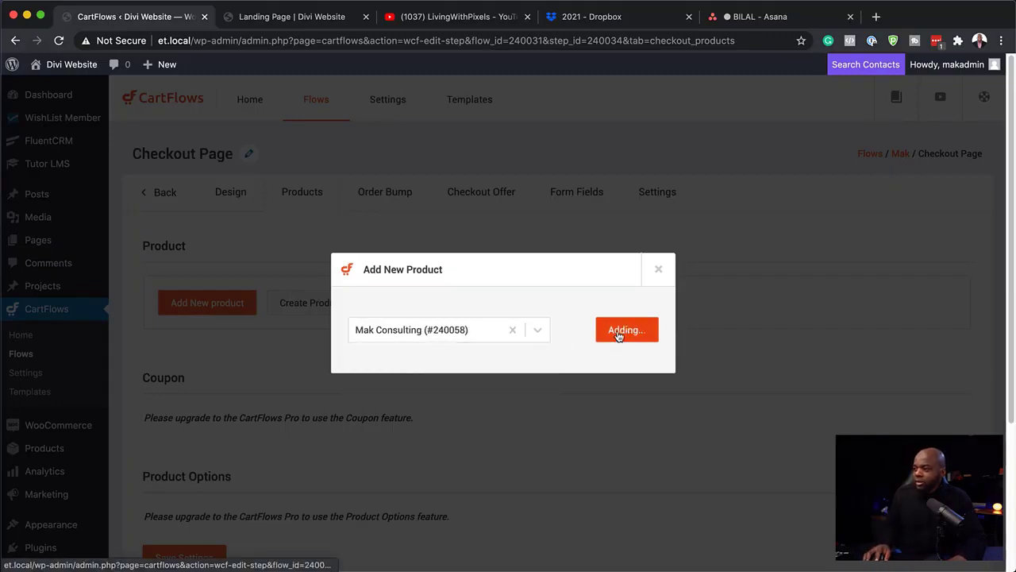
scroll(414, 429, "down", 5)
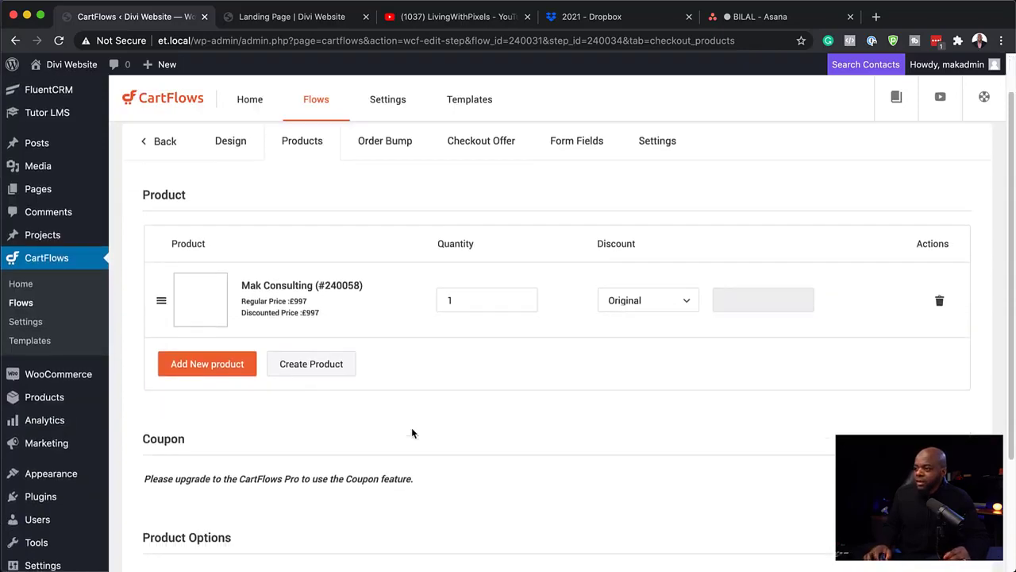
left_click(197, 466)
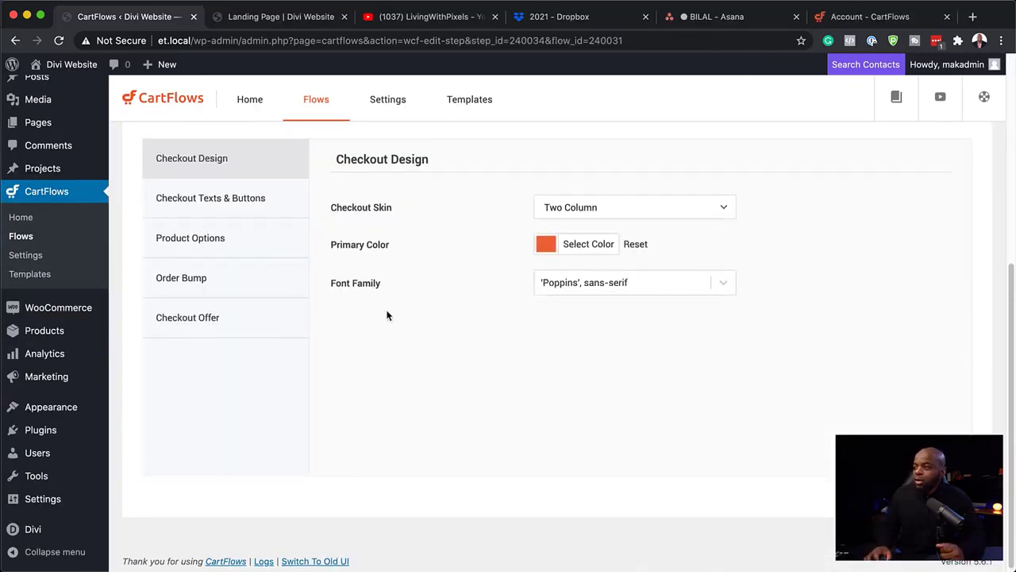
Review the checkout page's design settings, including the Order Bump style options.
scroll(387, 316, "up", 5)
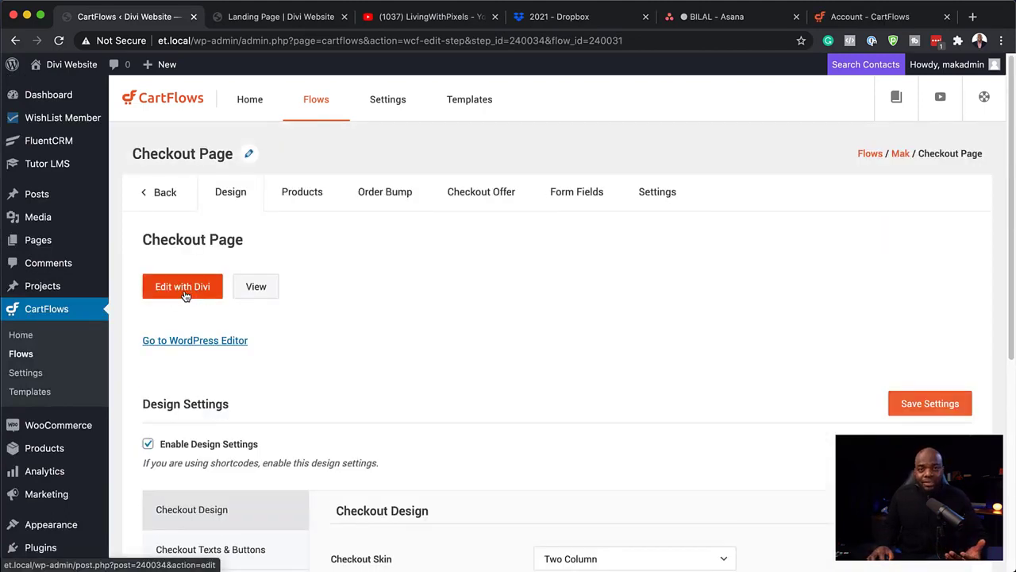
scroll(460, 338, "down", 4)
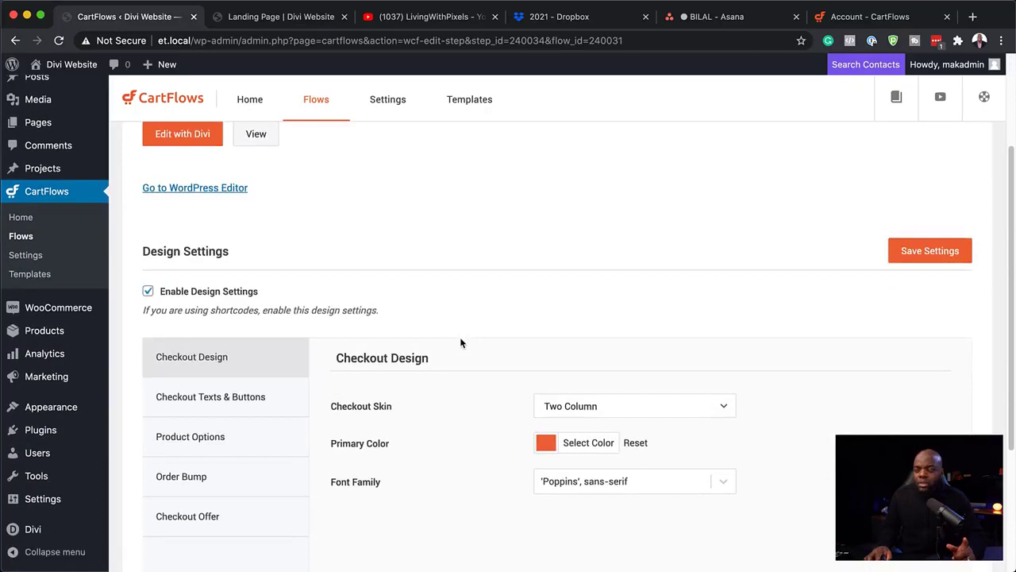
scroll(460, 343, "down", 2)
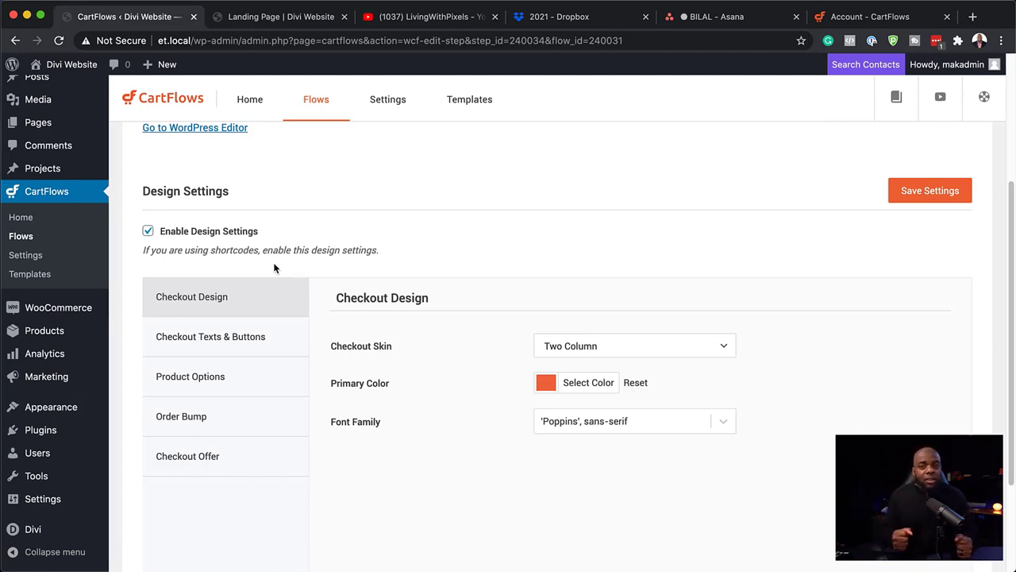
left_click(214, 423)
scroll(520, 397, "down", 4)
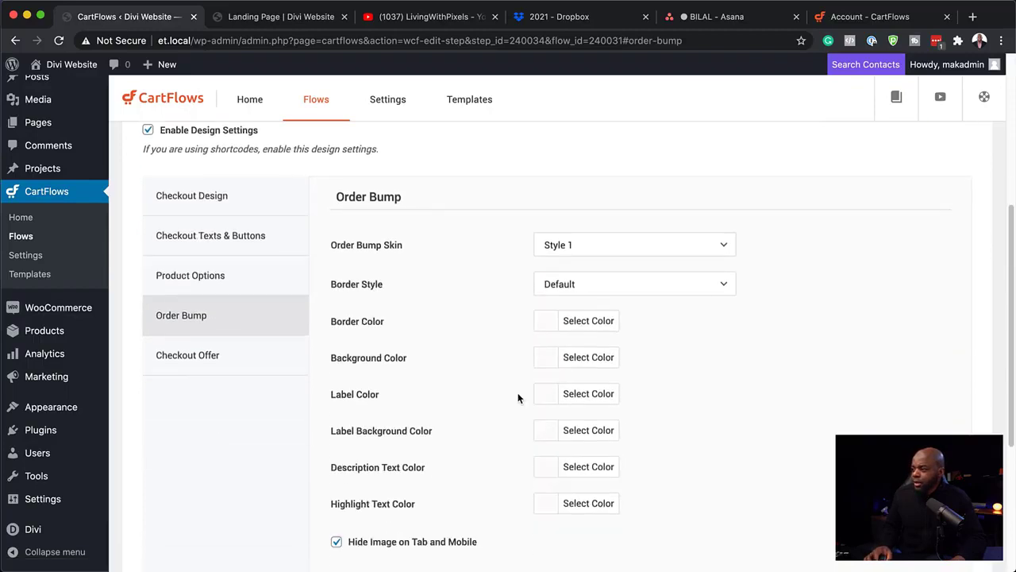
Enable the order bump's pointing arrow and save the checkout page's design settings.
scroll(431, 404, "down", 5)
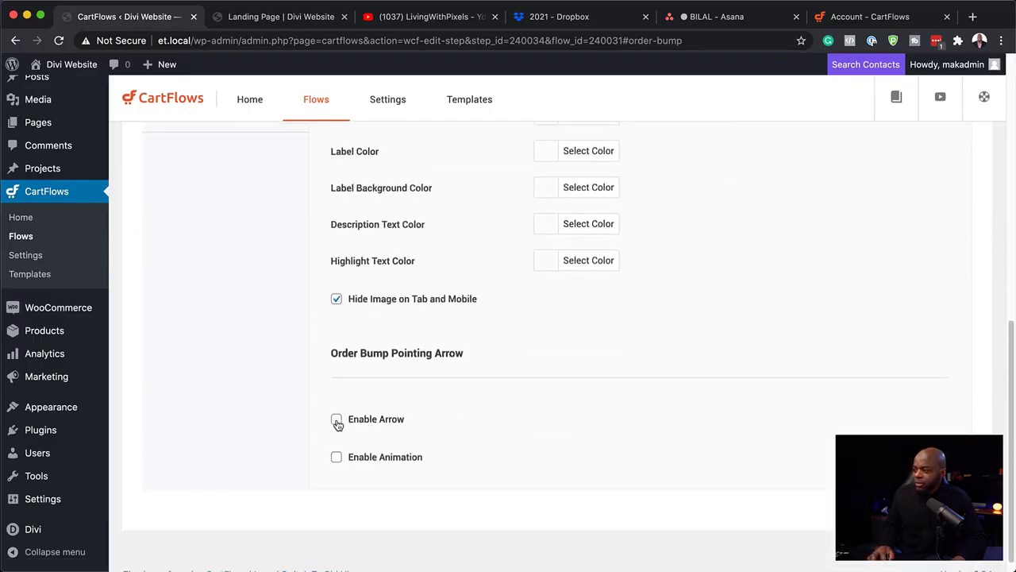
scroll(425, 425, "up", 11)
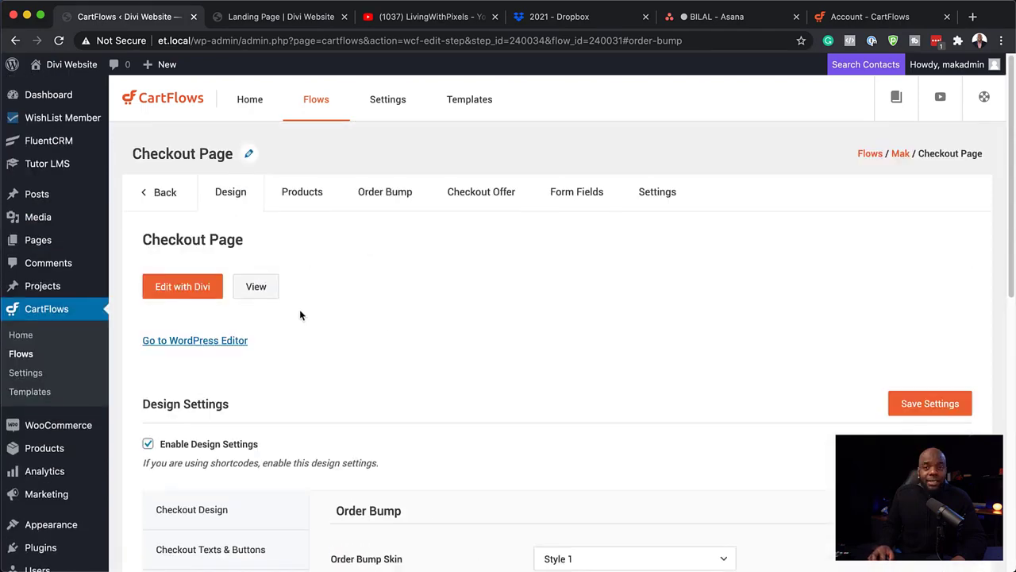
left_click(926, 405)
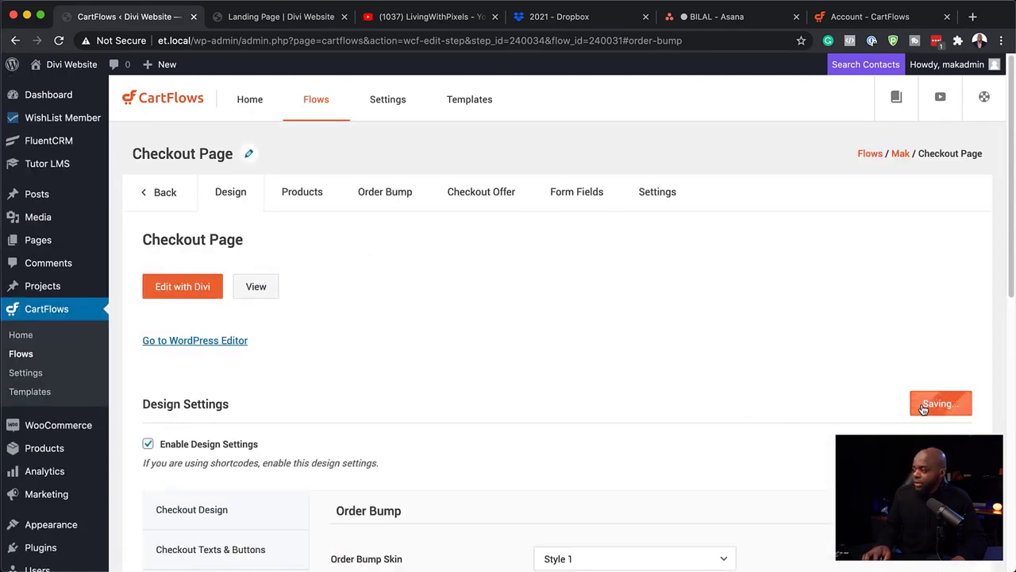
Enable the order bump for the checkout page and select Mak Course as its product.
left_click(383, 194)
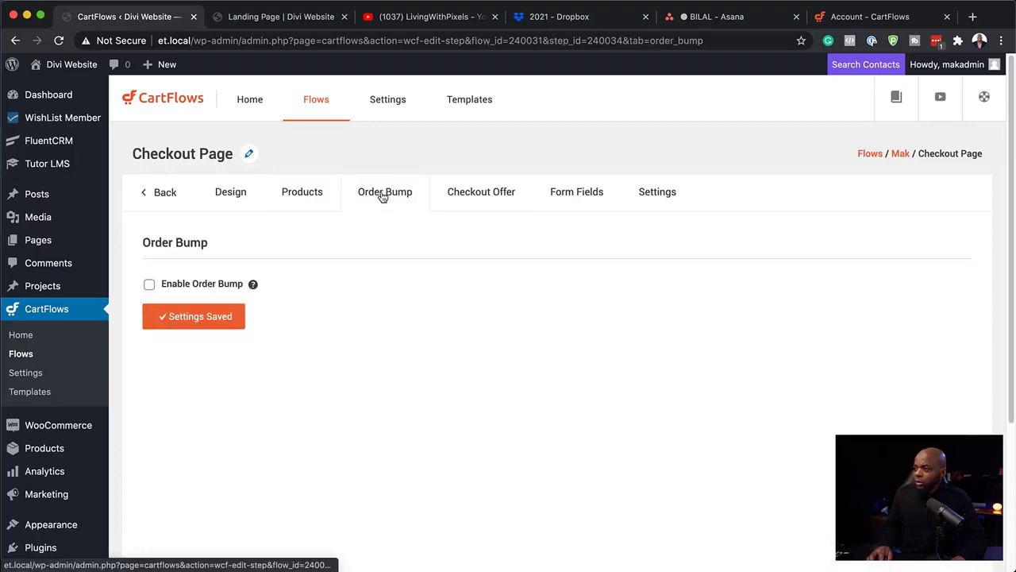
left_click(150, 286)
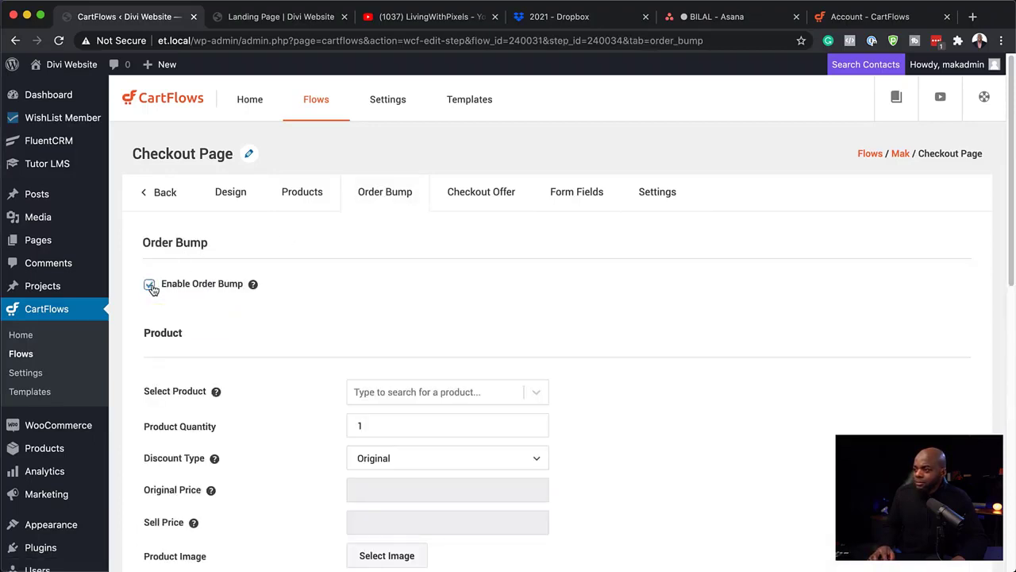
scroll(268, 352, "down", 2)
left_click(404, 317)
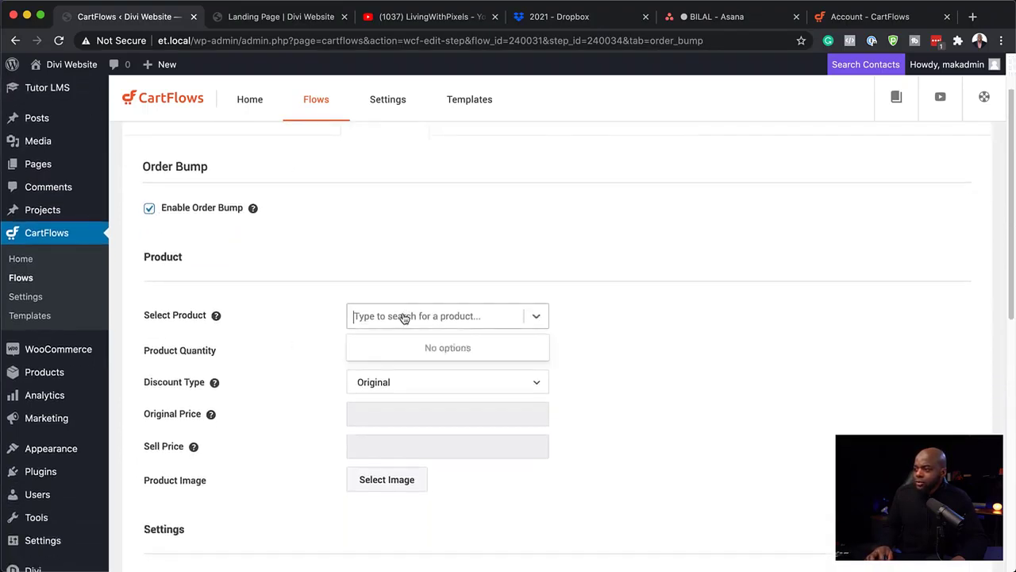
type("mak")
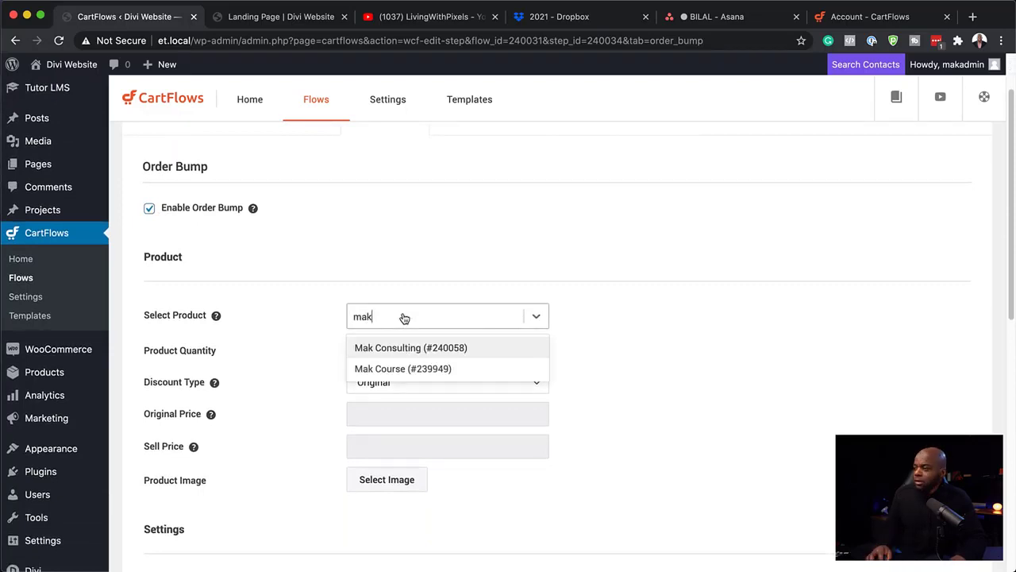
left_click(411, 369)
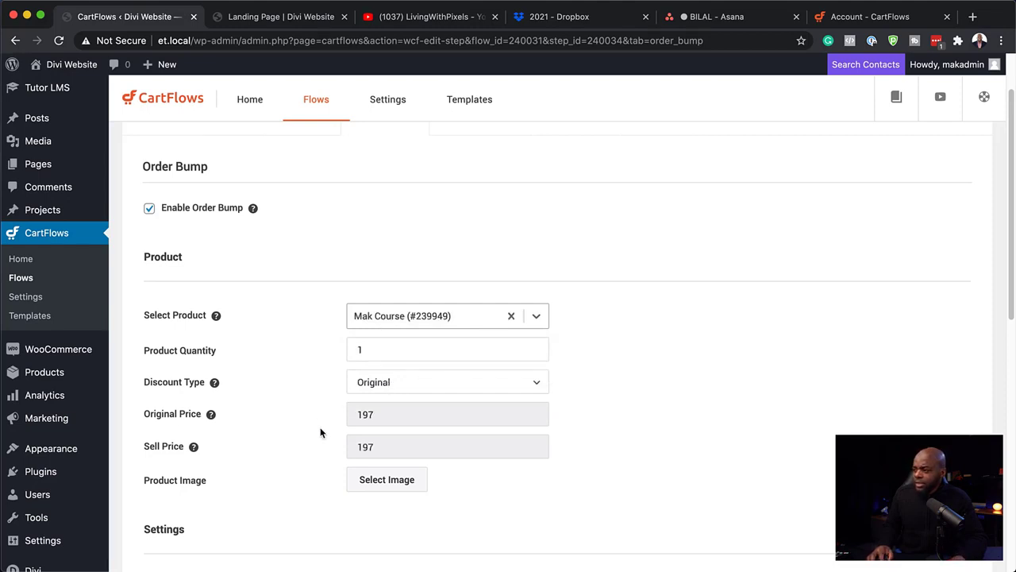
Set the order bump's discount type to Discount Percentage with a discount value of 50.
scroll(325, 453, "down", 1)
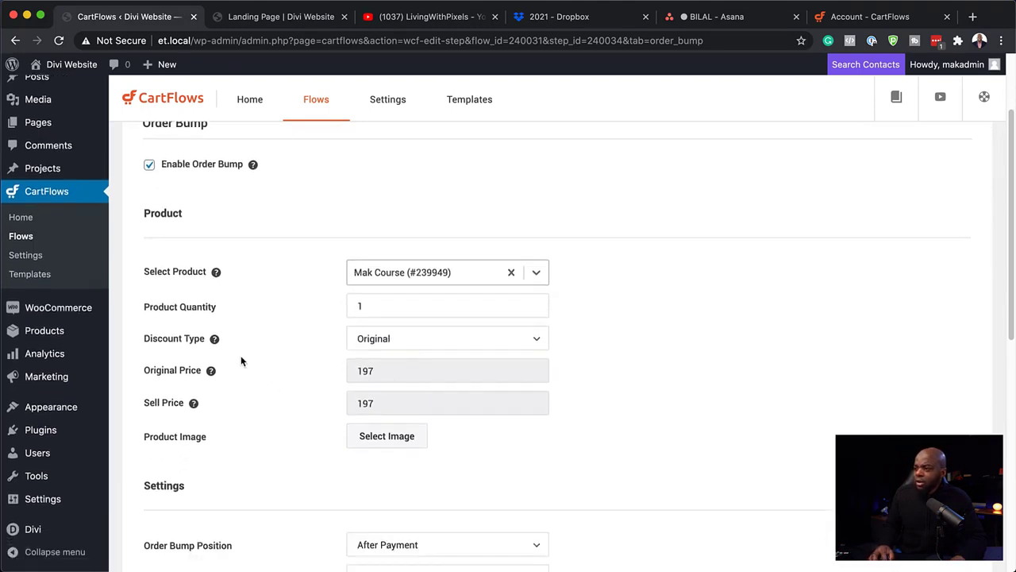
left_click(385, 340)
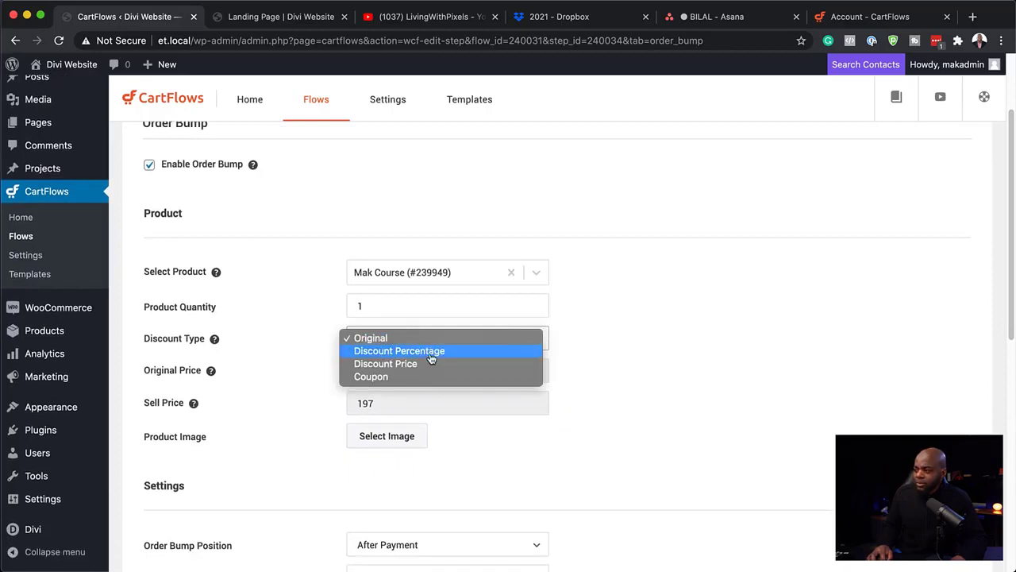
left_click(431, 355)
left_click(385, 372)
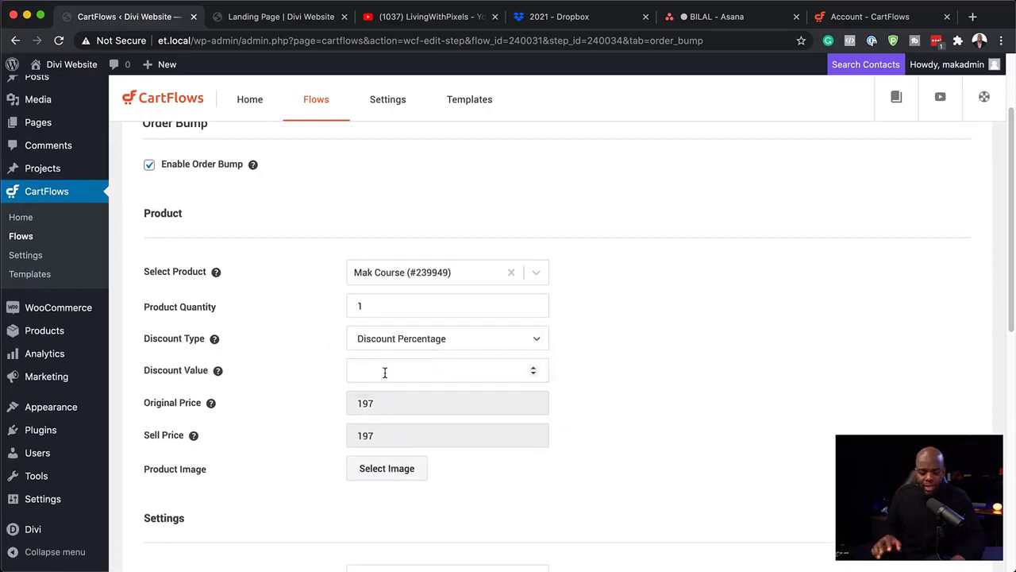
type("50")
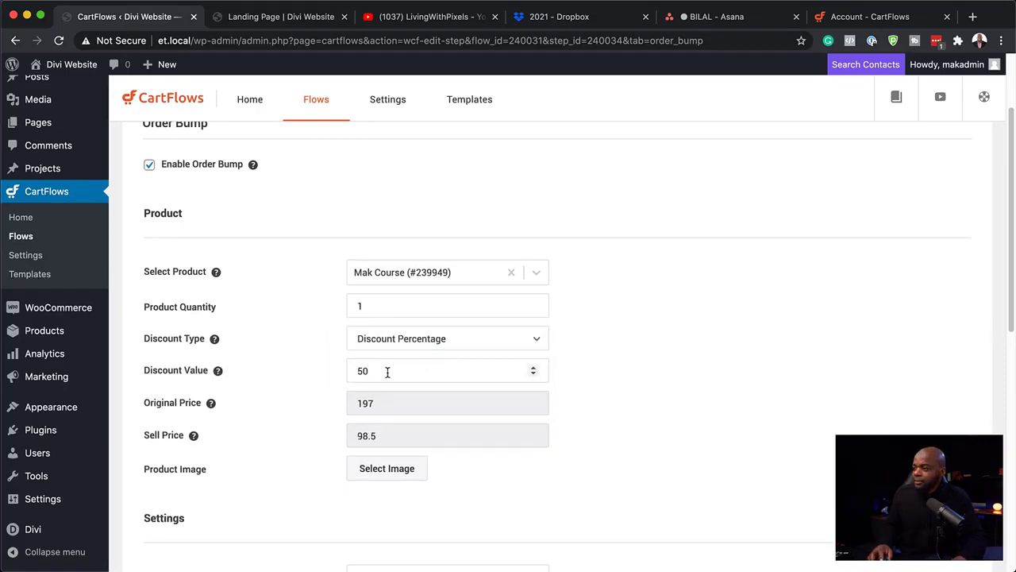
Choose the bread photo bakery-10.jpg from the media library as the order bump's product image.
scroll(387, 372, "down", 5)
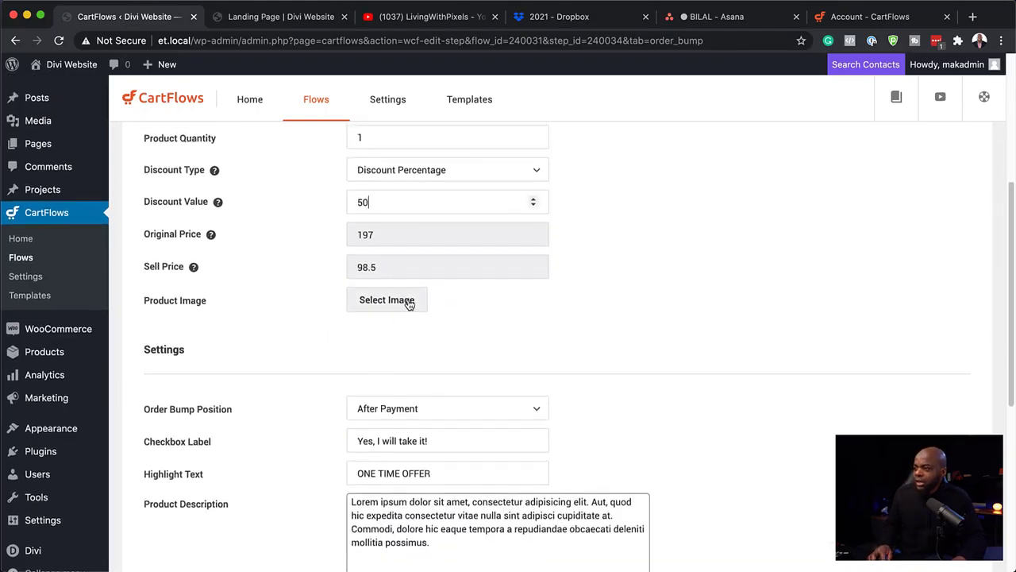
left_click(387, 300)
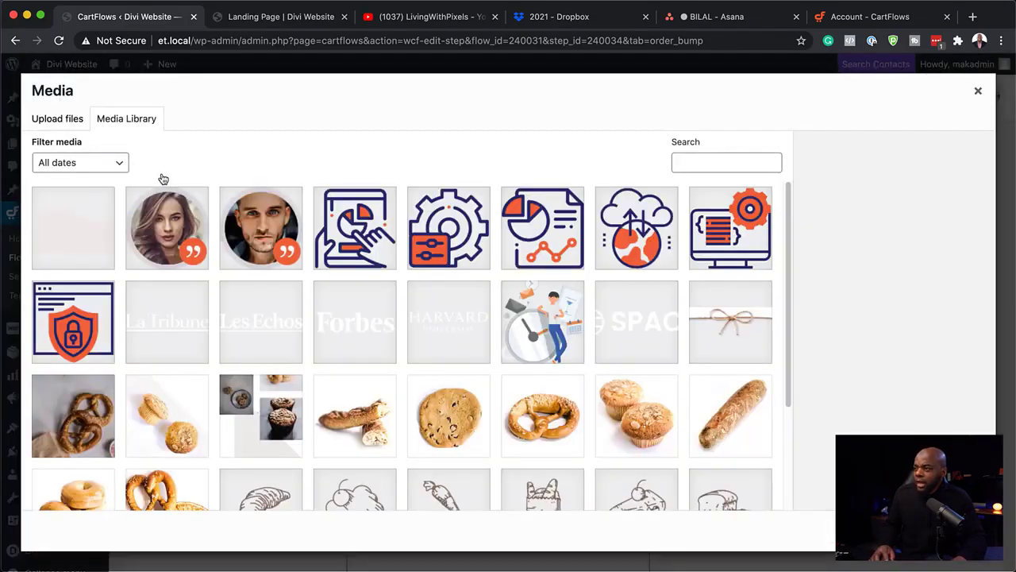
scroll(311, 367, "down", 5)
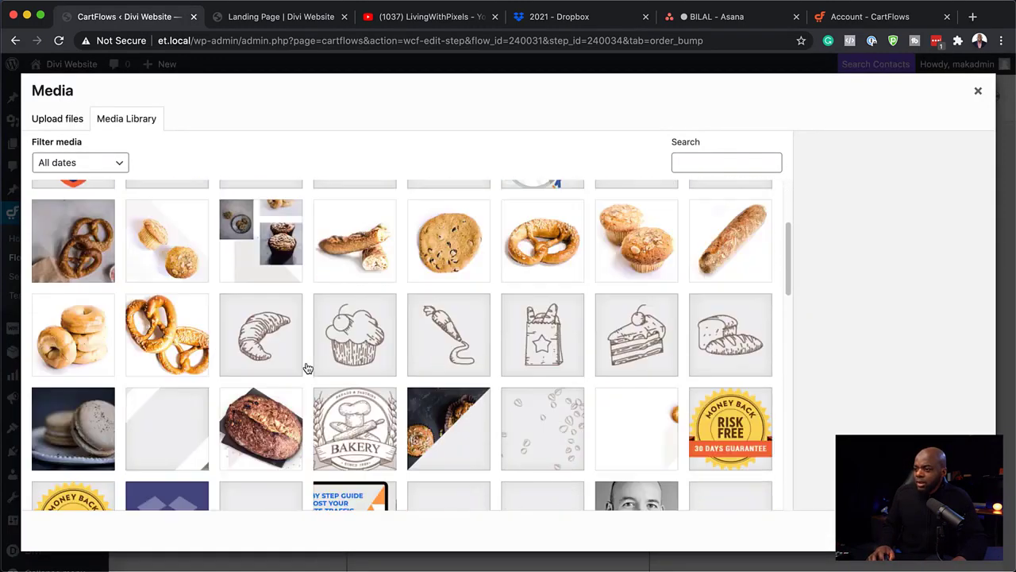
scroll(308, 368, "down", 5)
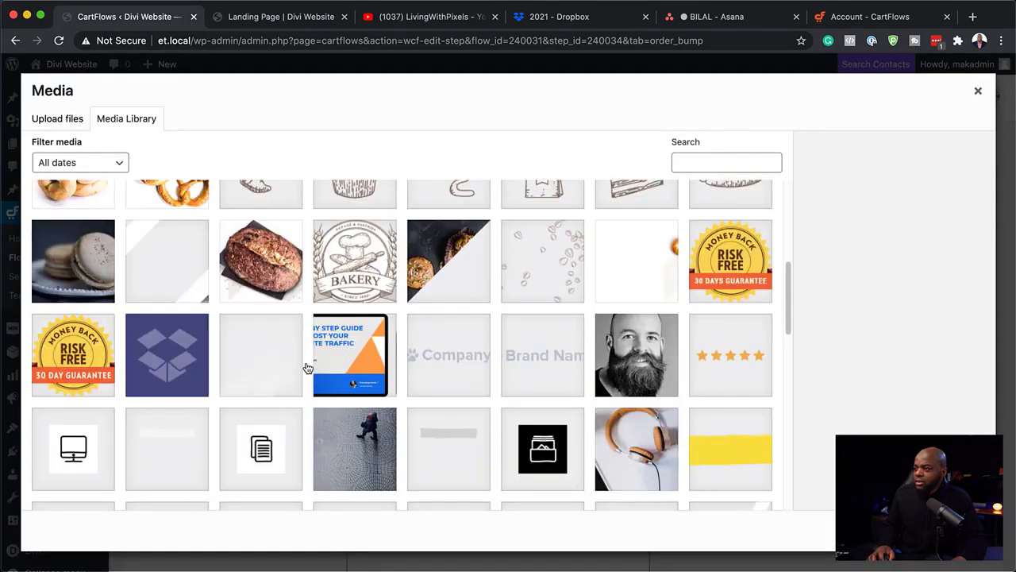
scroll(308, 368, "down", 1)
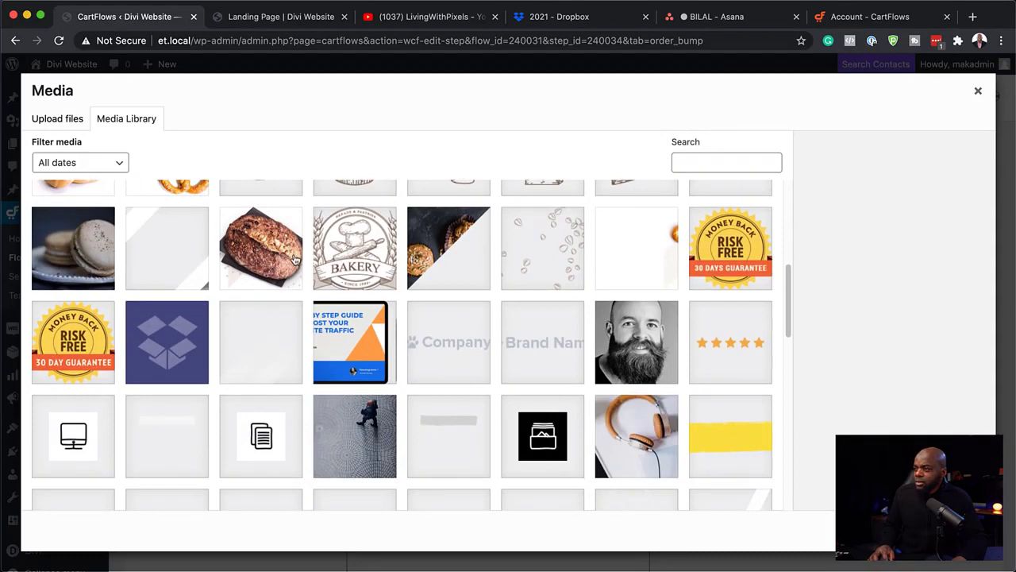
left_click(294, 260)
left_click(955, 531)
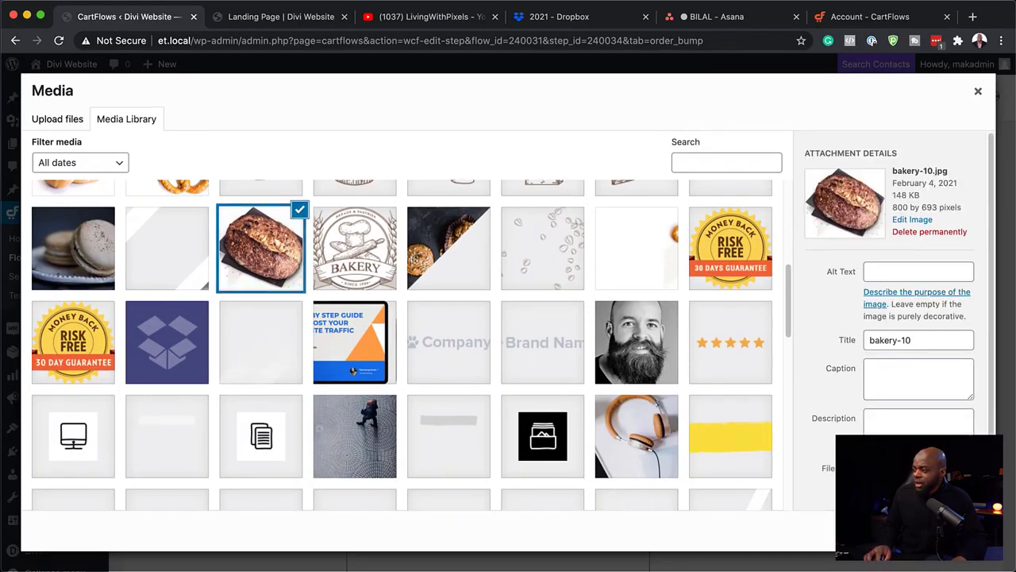
Keep the default order bump position, texts and advanced options, and save the order bump settings.
scroll(544, 466, "down", 5)
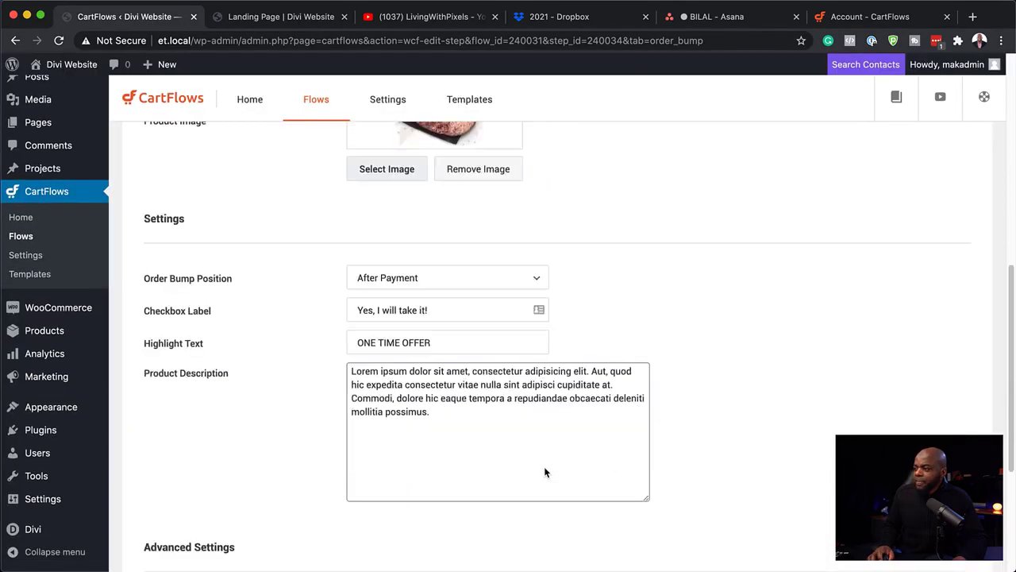
scroll(379, 482, "down", 5)
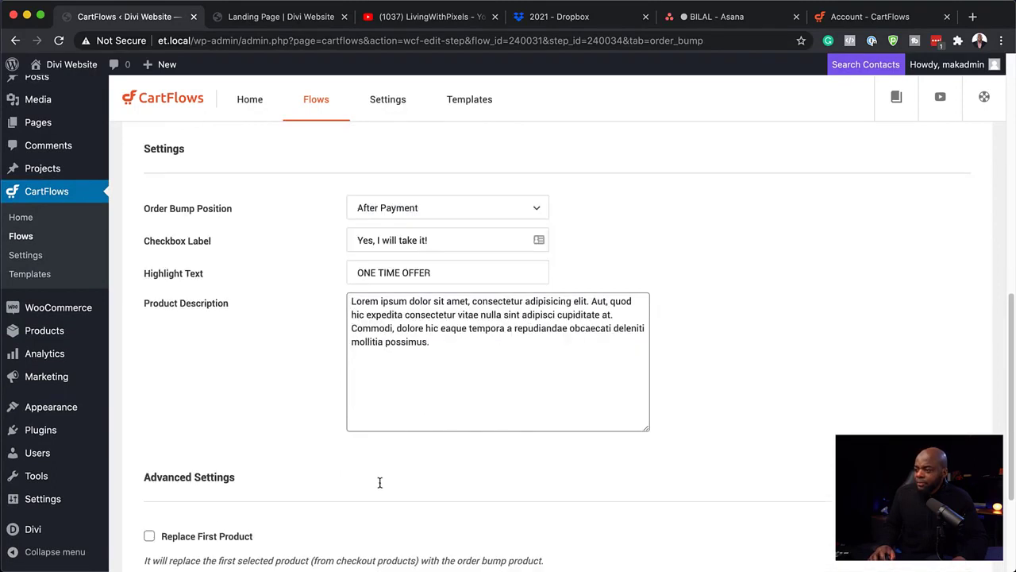
left_click(205, 484)
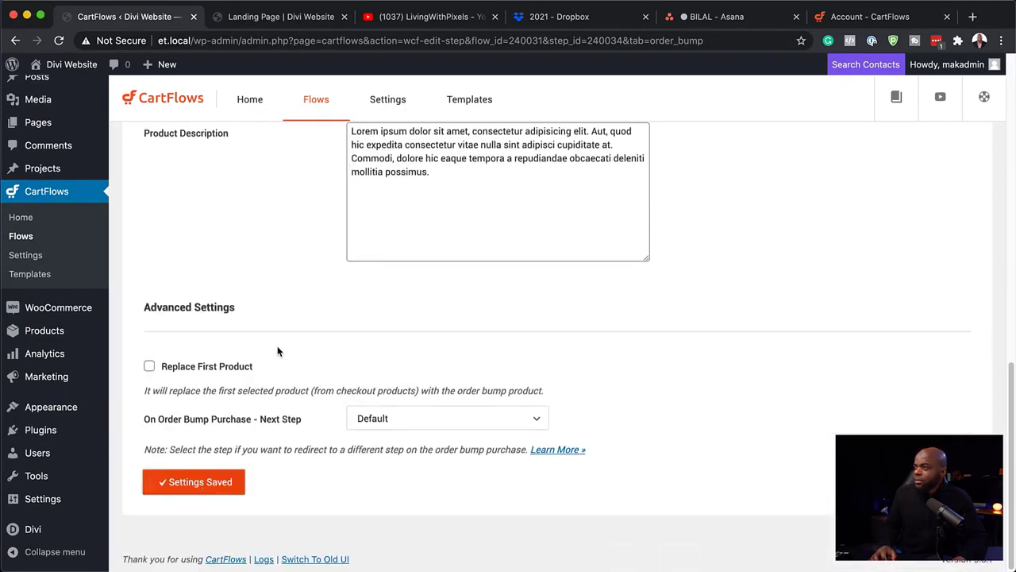
View the live checkout page and examine its billing fields, order summary and order bump.
scroll(277, 351, "up", 10)
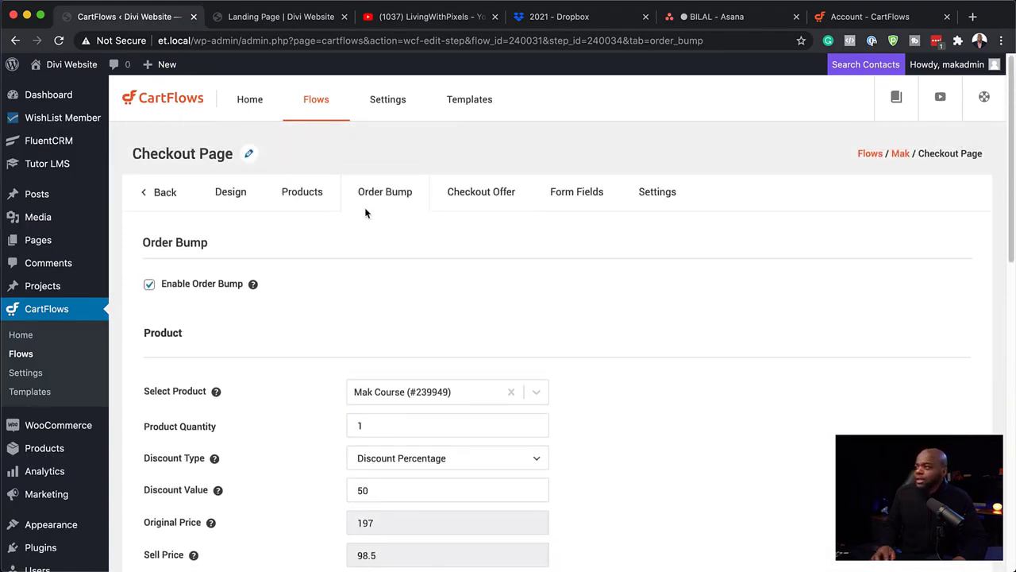
left_click(235, 197)
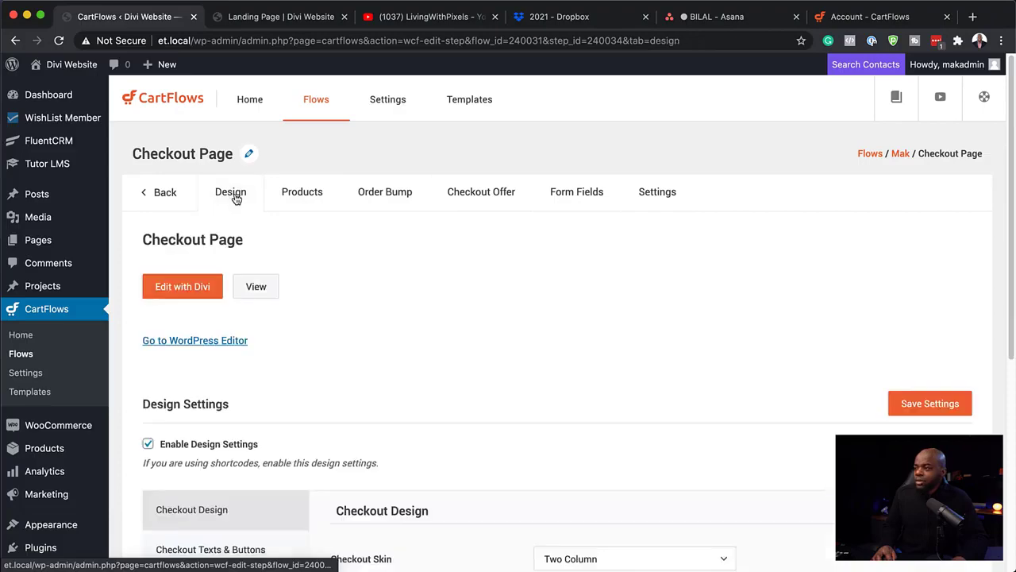
left_click(258, 288)
scroll(278, 330, "down", 5)
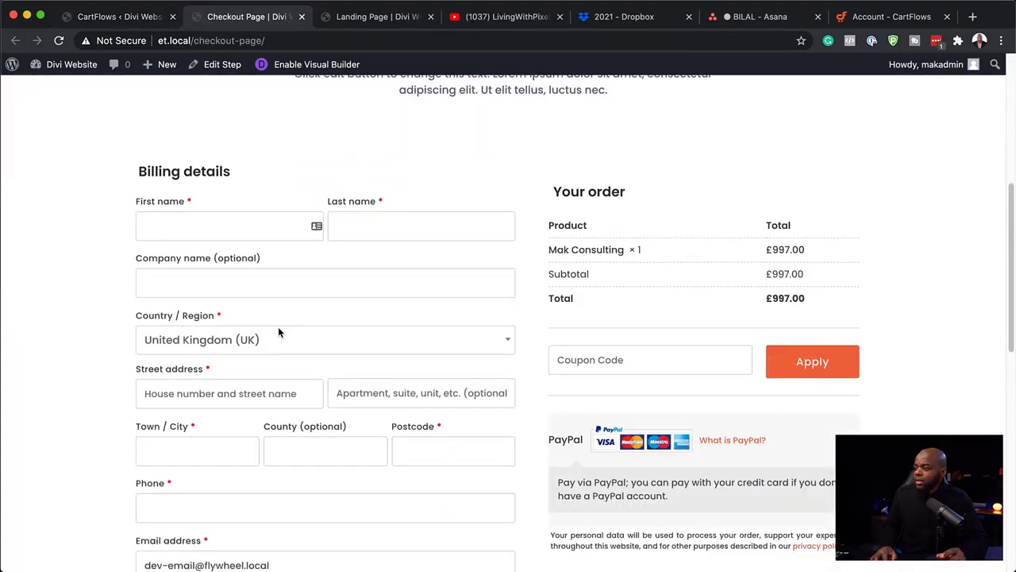
scroll(278, 326, "down", 4)
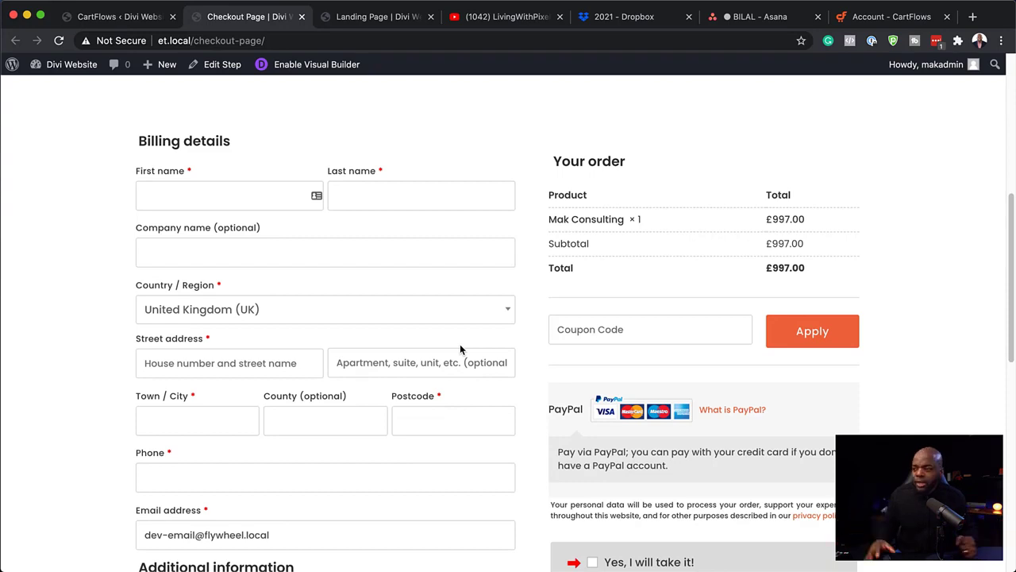
scroll(270, 399, "down", 1)
scroll(270, 399, "down", 2)
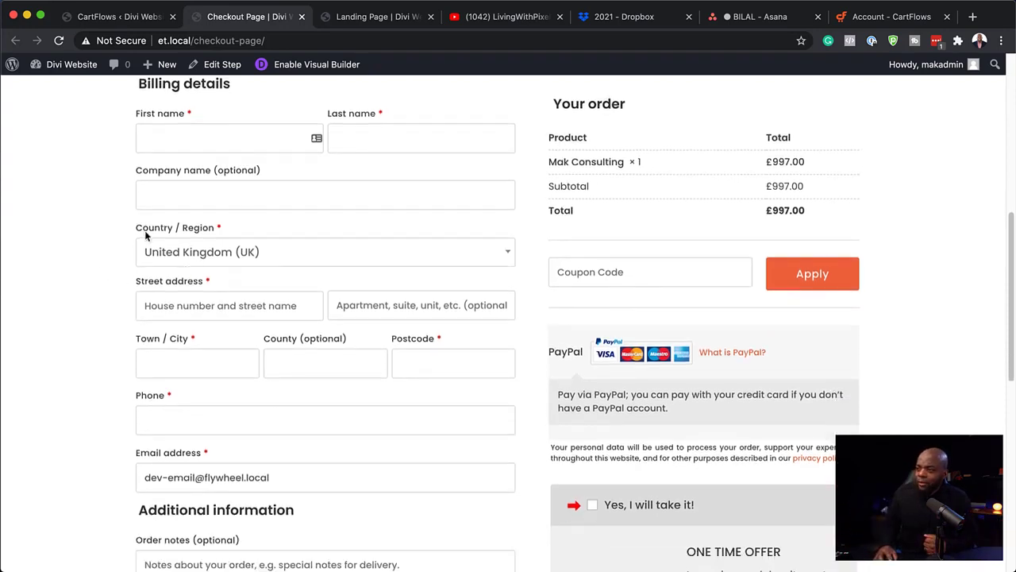
scroll(318, 444, "down", 3)
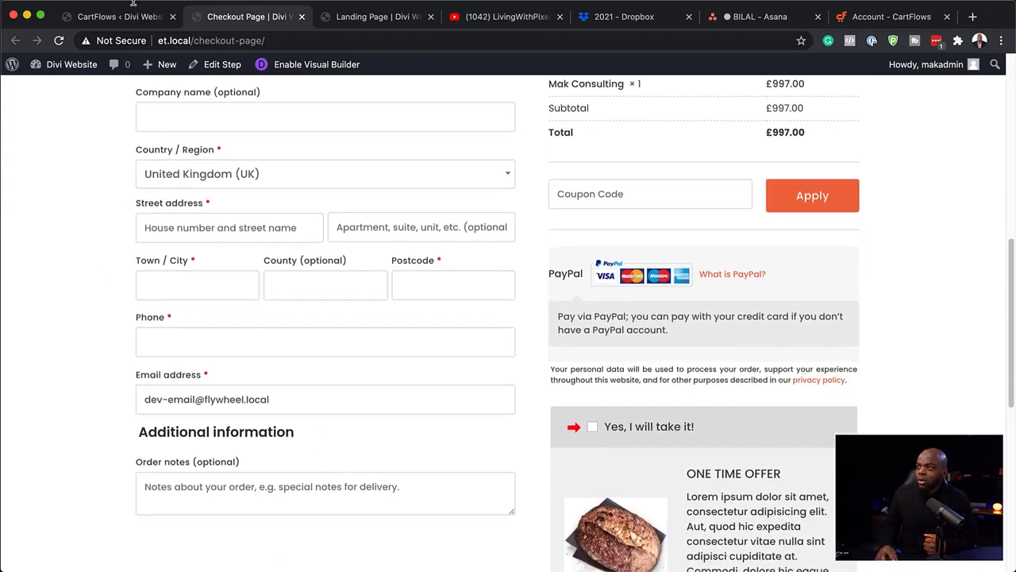
Disable the additional field in the checkout page's form fields and enable the custom field editor.
left_click(119, 16)
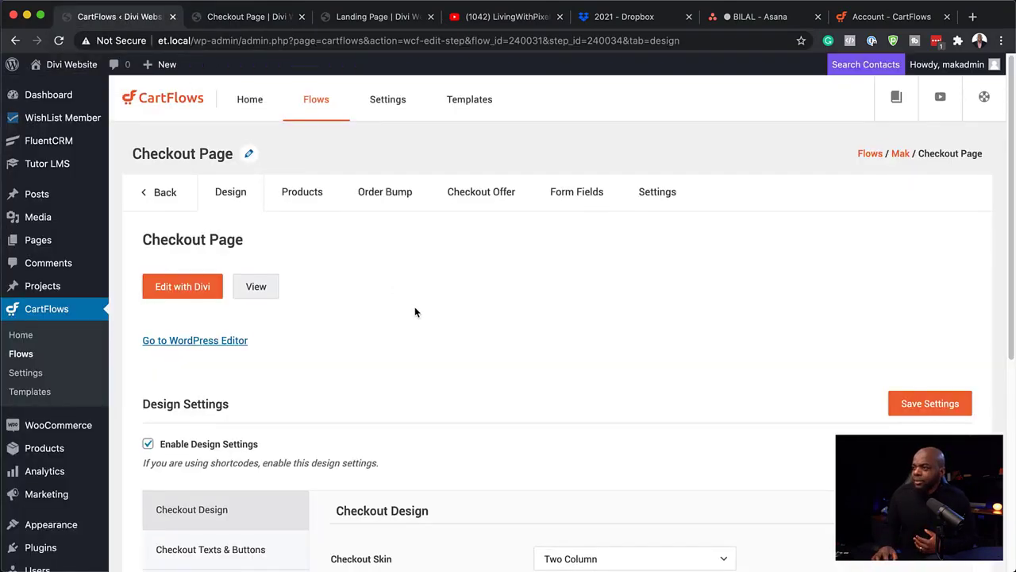
scroll(414, 308, "down", 1)
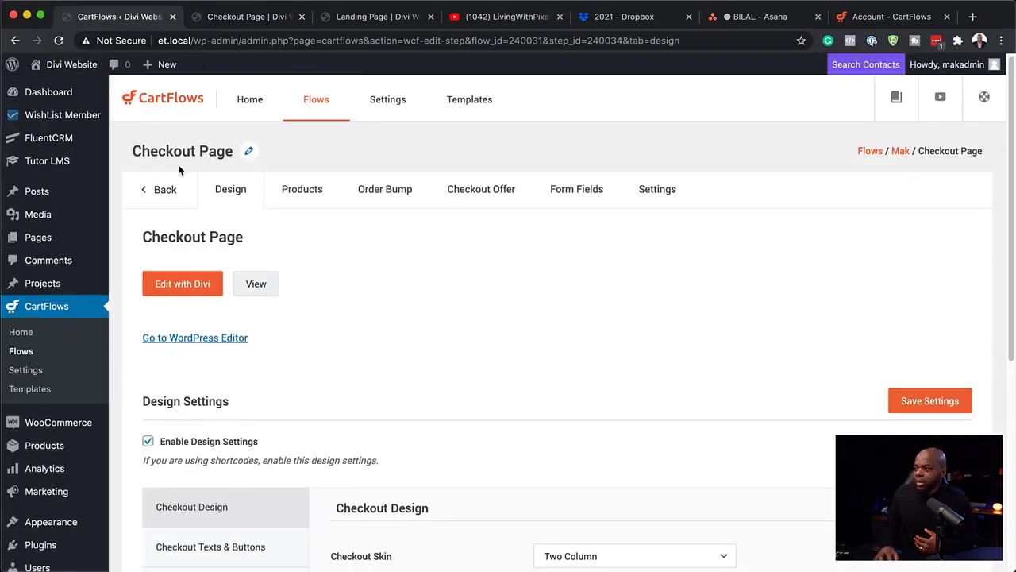
left_click(592, 199)
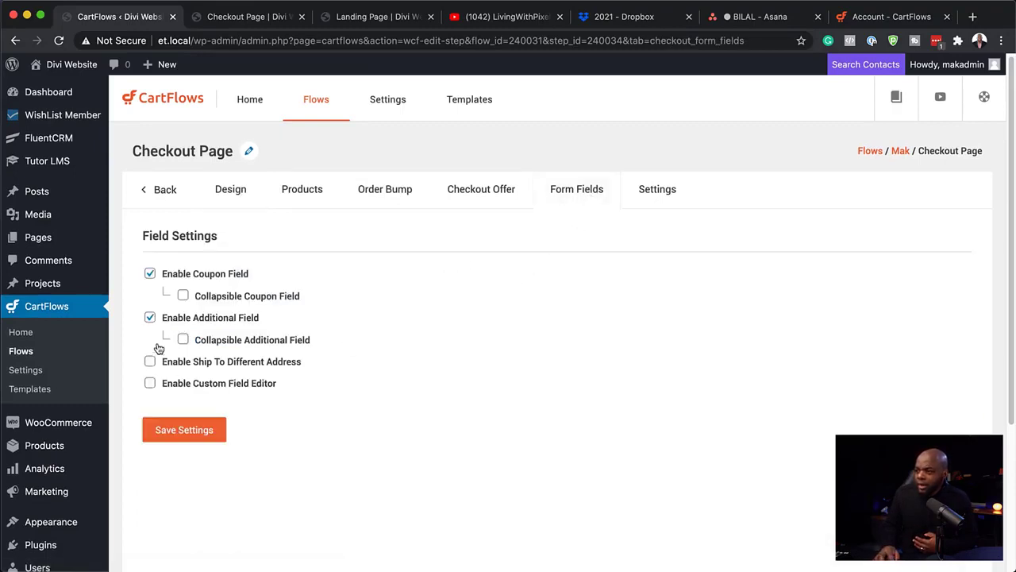
left_click(151, 319)
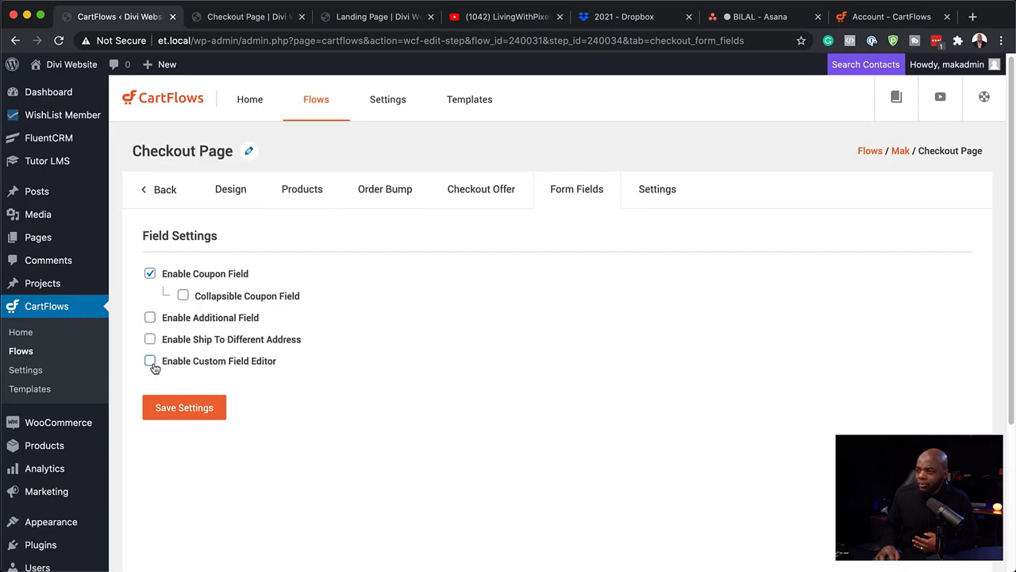
left_click(151, 361)
Hide all billing fields except first name, last name and email address, placing email address directly below last name, and save the settings.
scroll(406, 409, "down", 6)
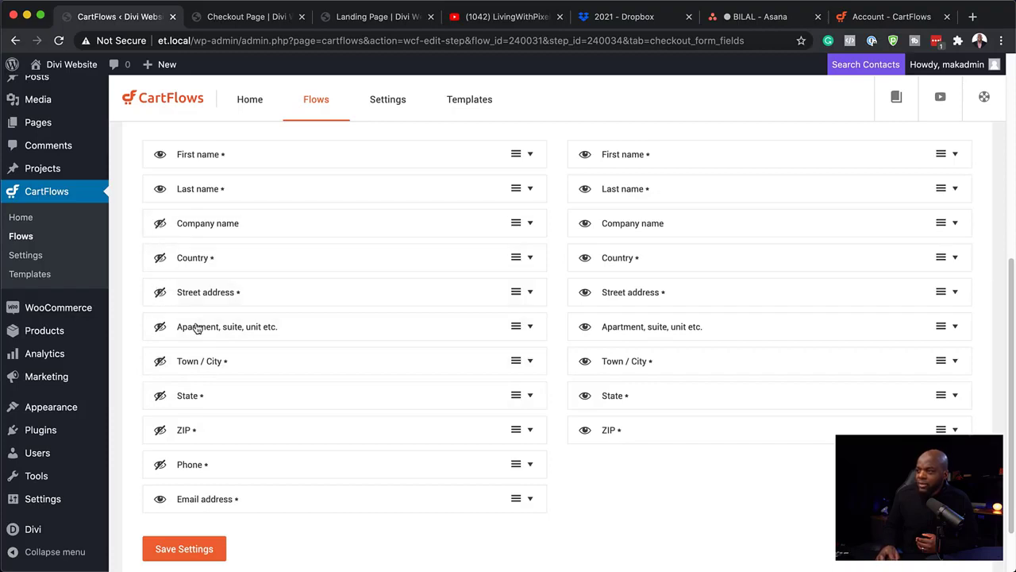
left_click_drag(256, 503, 264, 228)
left_click(183, 558)
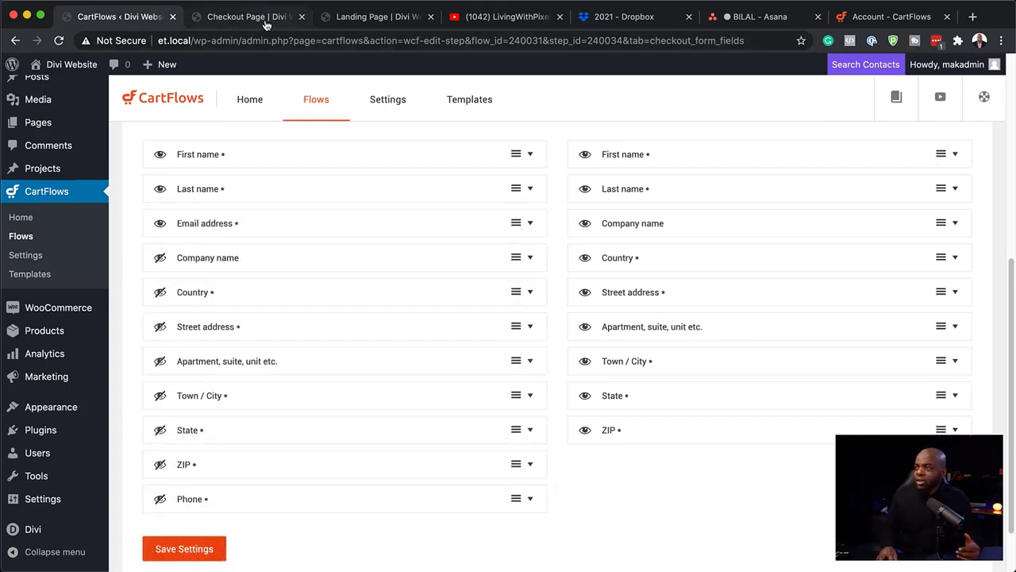
Reload the live checkout page to check the shortened billing form.
left_click(266, 25)
scroll(97, 293, "up", 2)
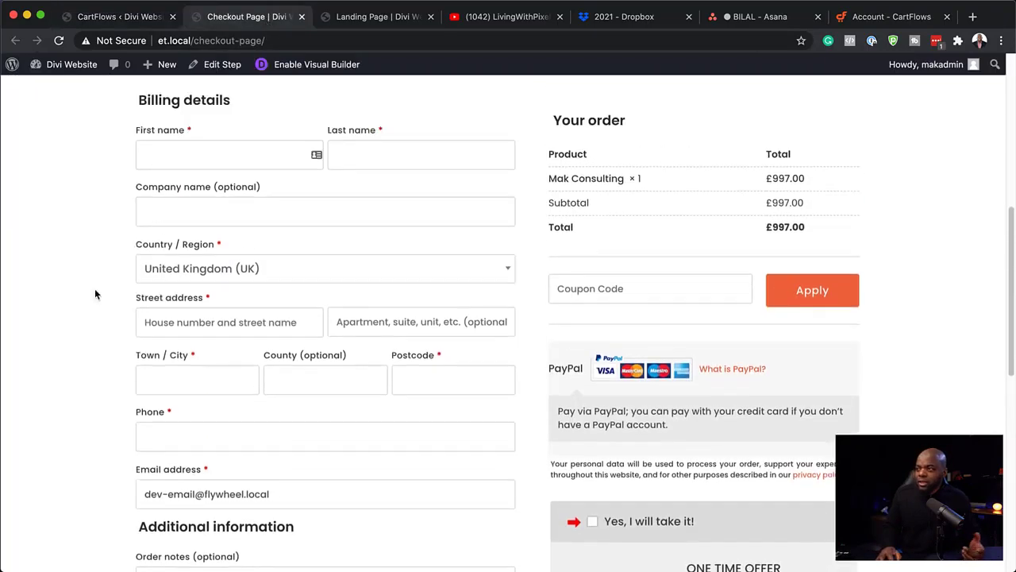
left_click(58, 41)
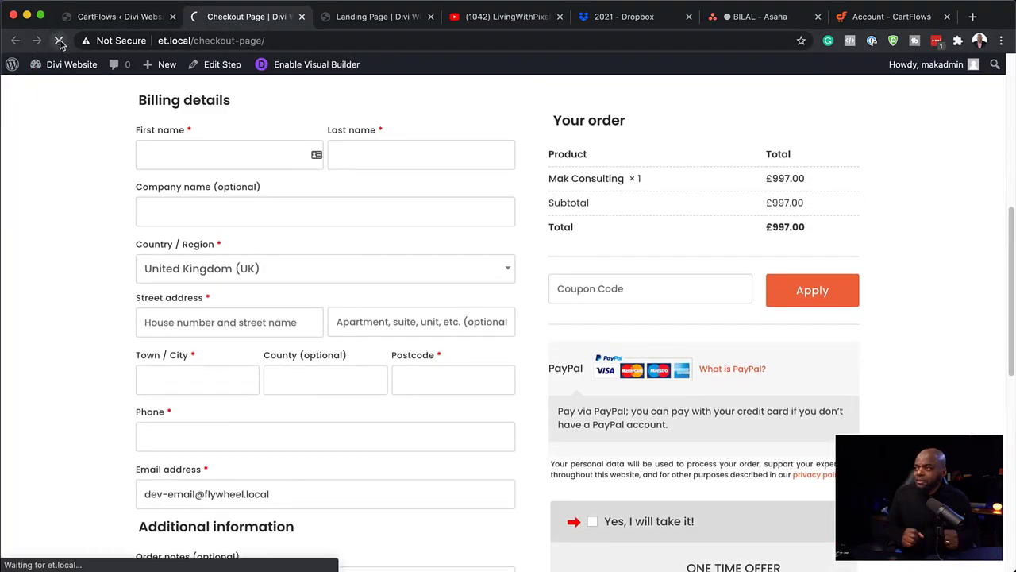
Disable the coupon field in the checkout page's form fields and save the settings.
scroll(202, 286, "up", 4)
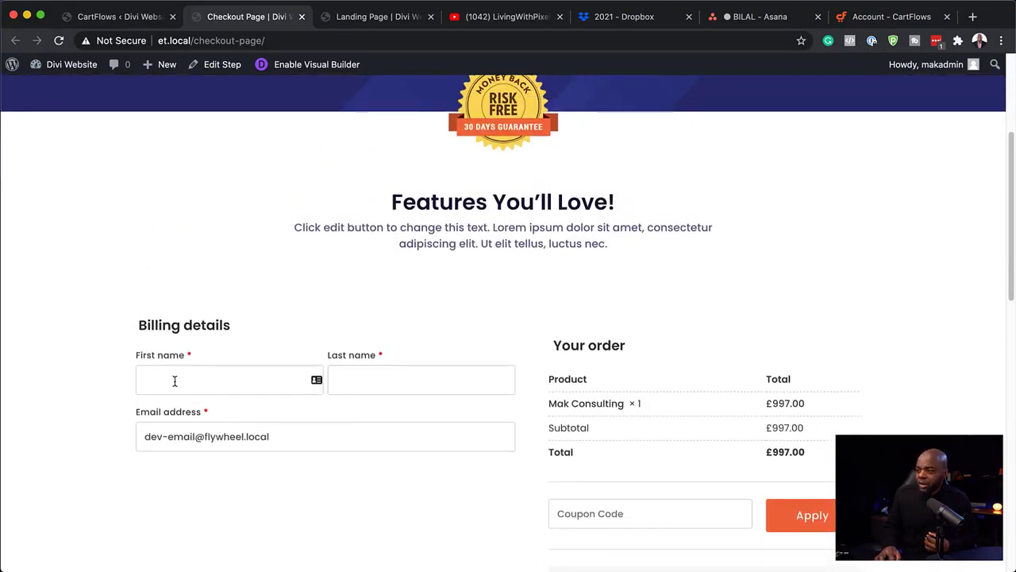
scroll(478, 419, "down", 4)
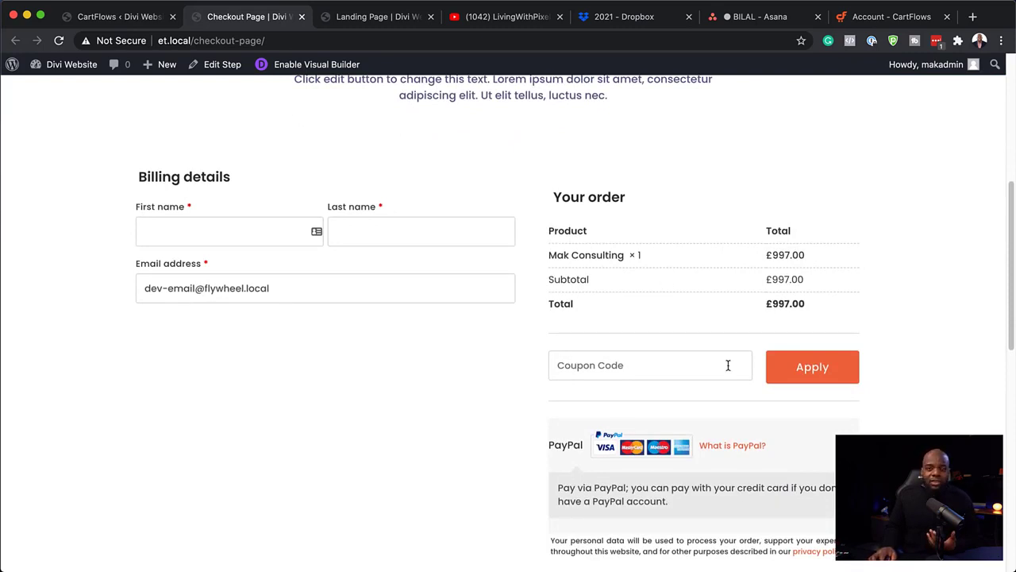
left_click(144, 23)
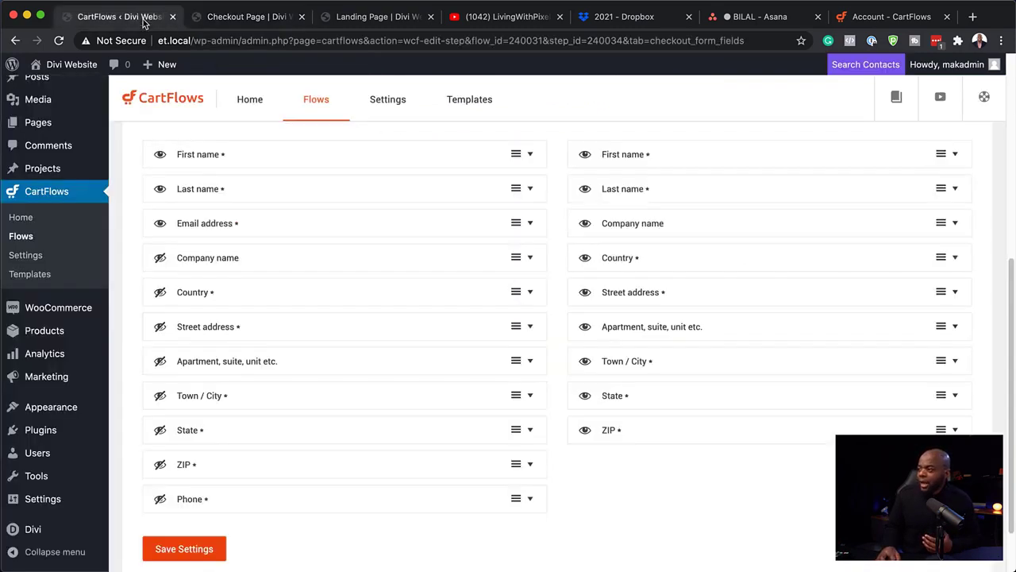
scroll(451, 298, "up", 5)
scroll(452, 298, "up", 5)
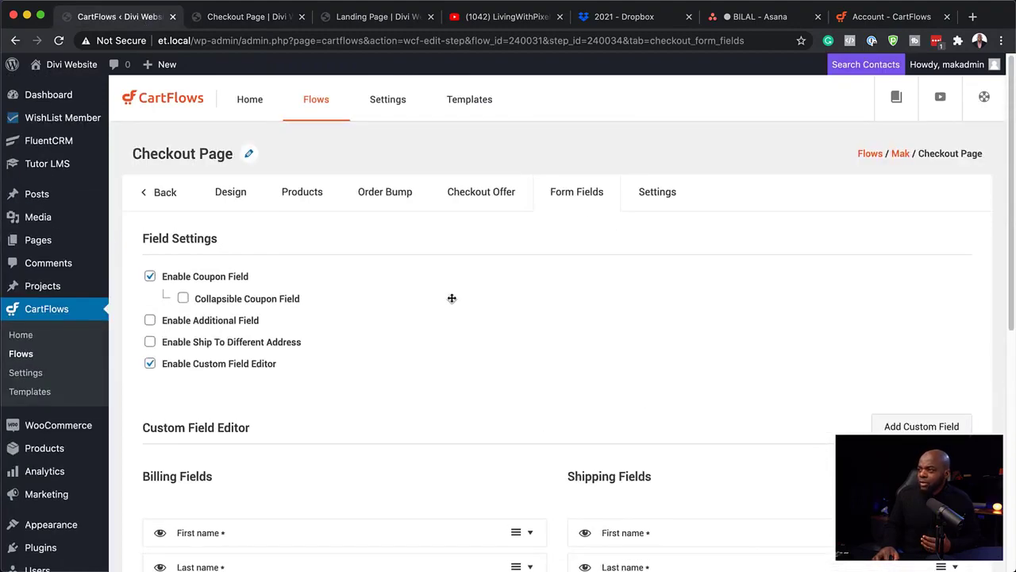
left_click(150, 277)
scroll(483, 347, "down", 6)
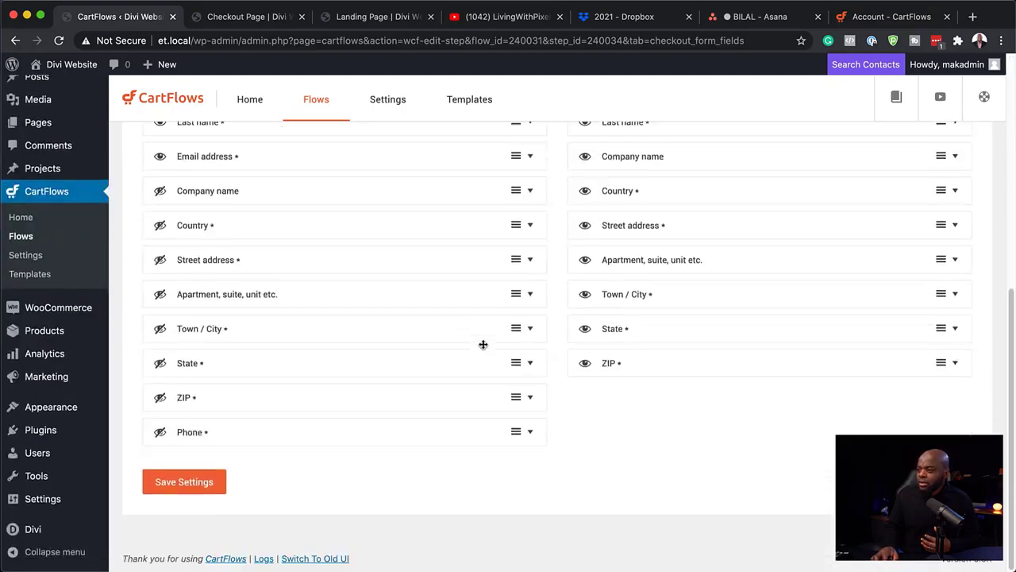
left_click(195, 484)
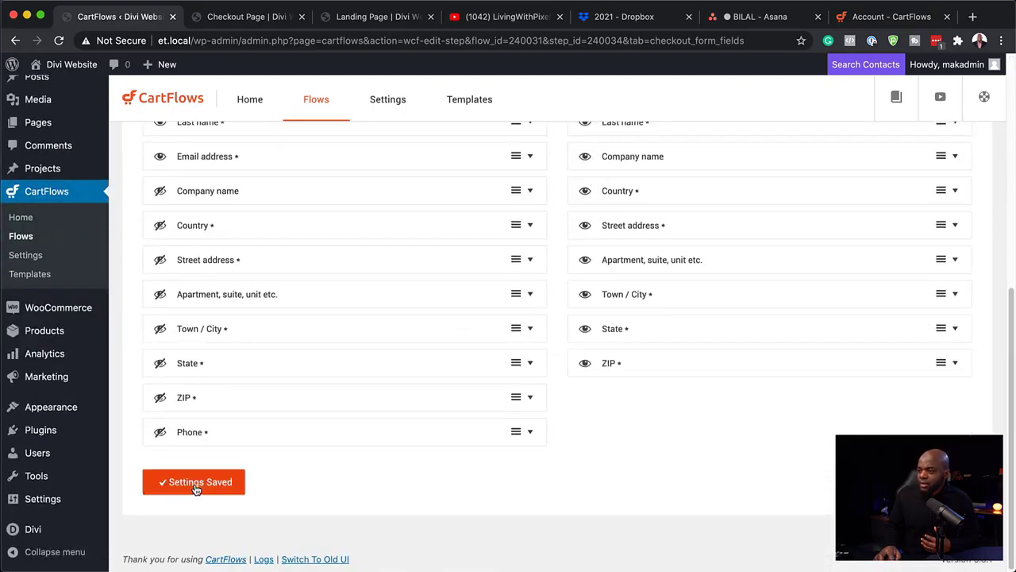
Reload the live checkout page and examine its order summary, payment section and order bump without the coupon field.
left_click(203, 23)
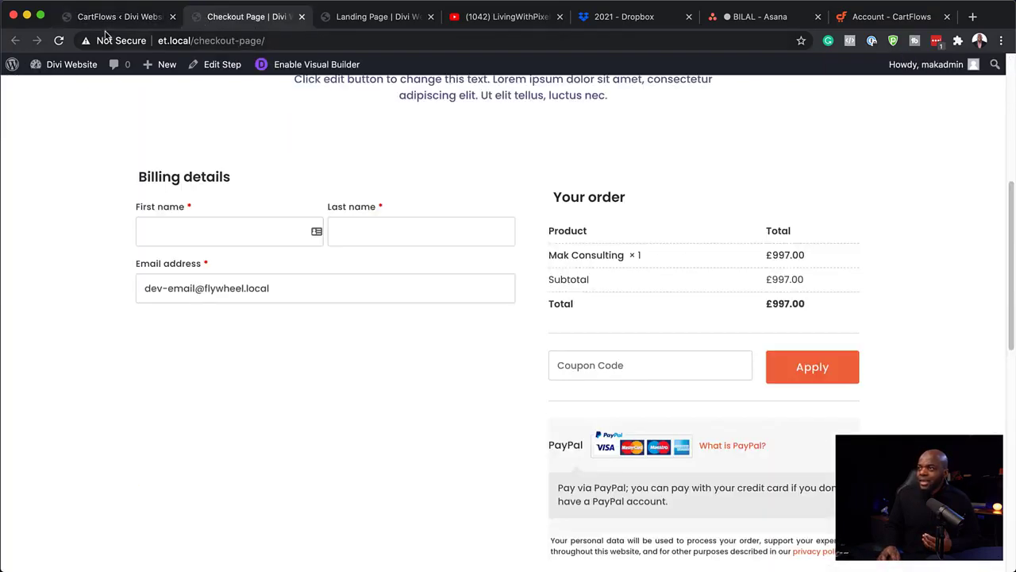
left_click(60, 41)
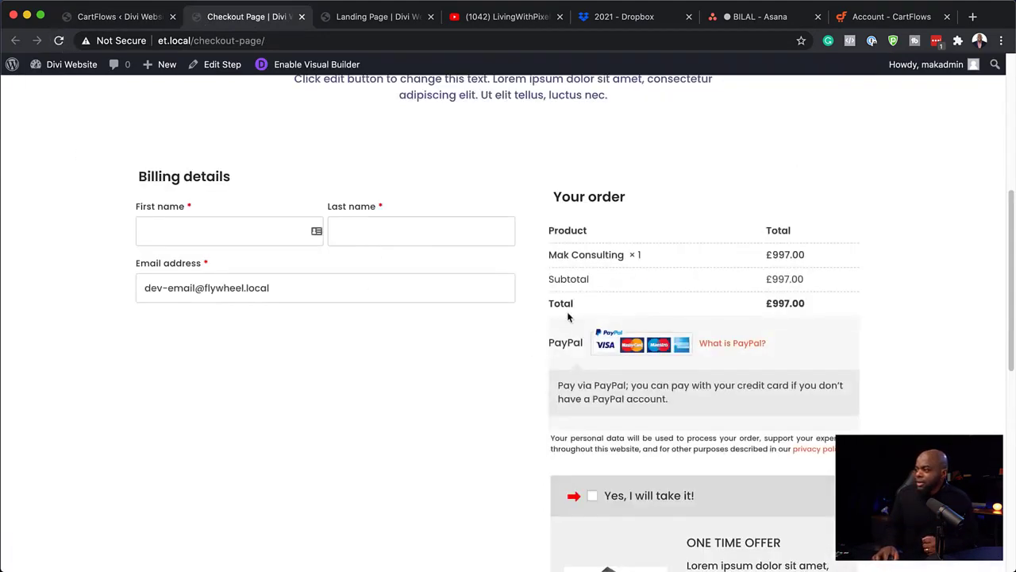
scroll(607, 435, "down", 1)
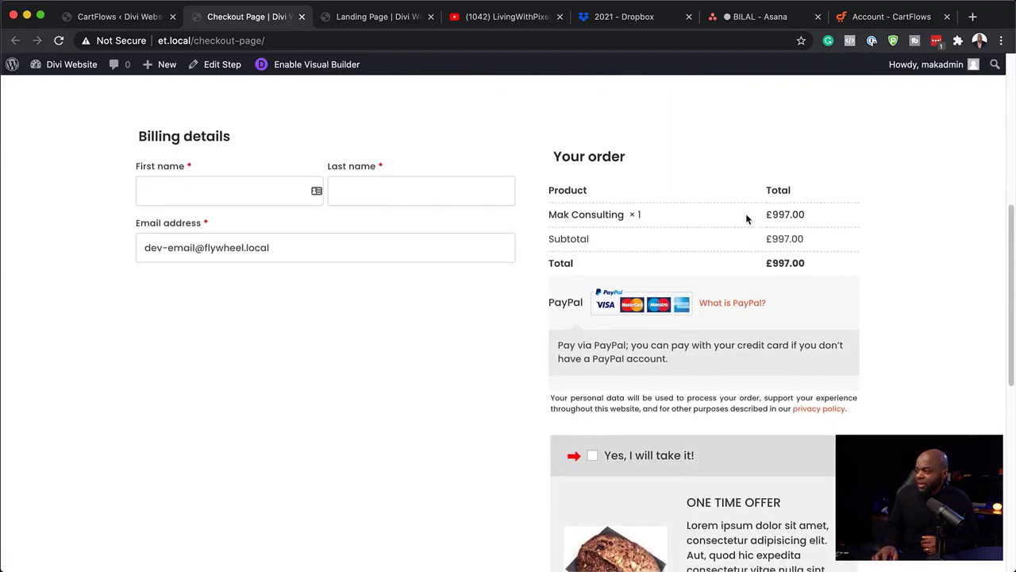
scroll(533, 380, "down", 2)
scroll(675, 405, "down", 1)
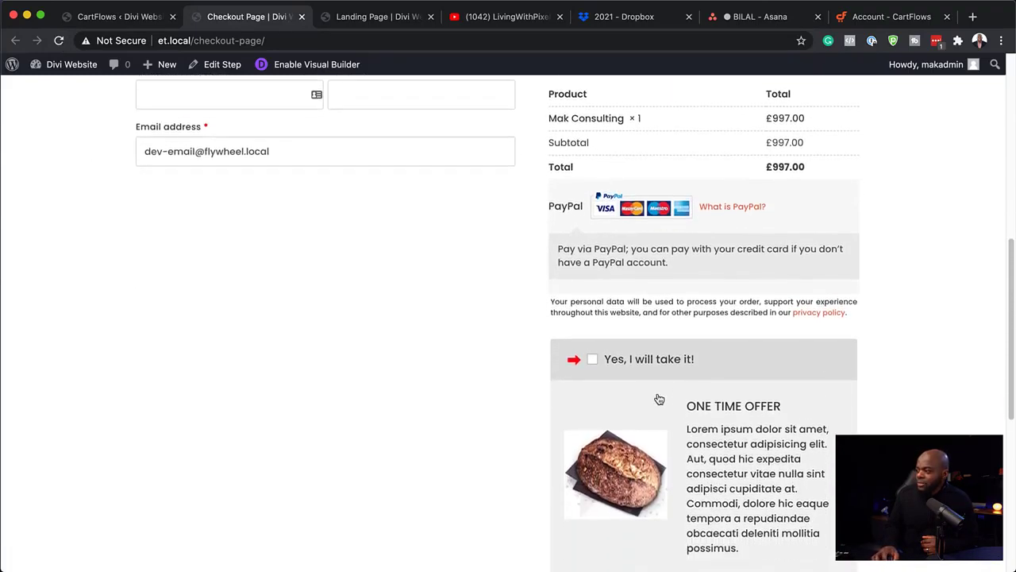
scroll(715, 397, "down", 1)
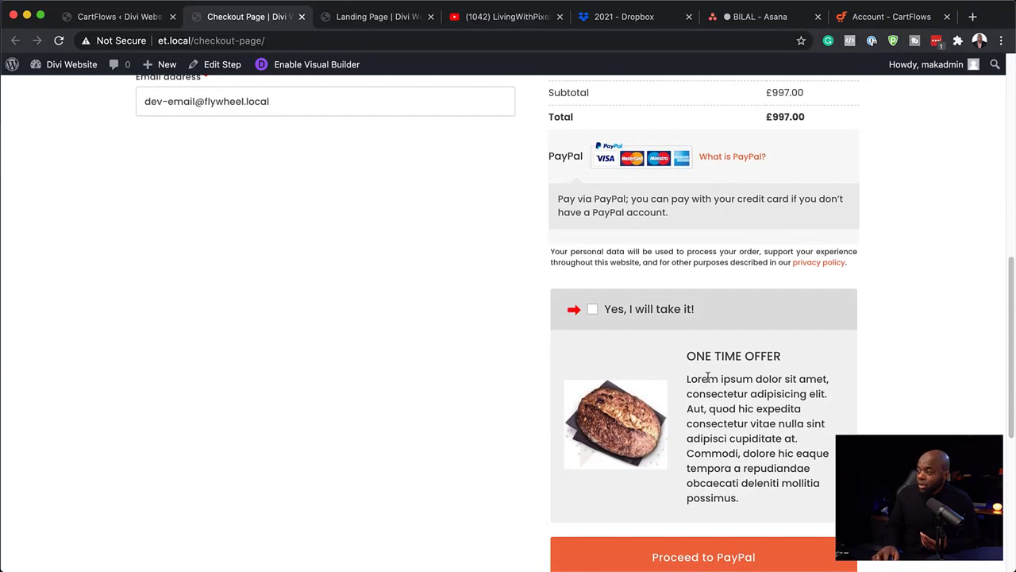
scroll(704, 377, "up", 3)
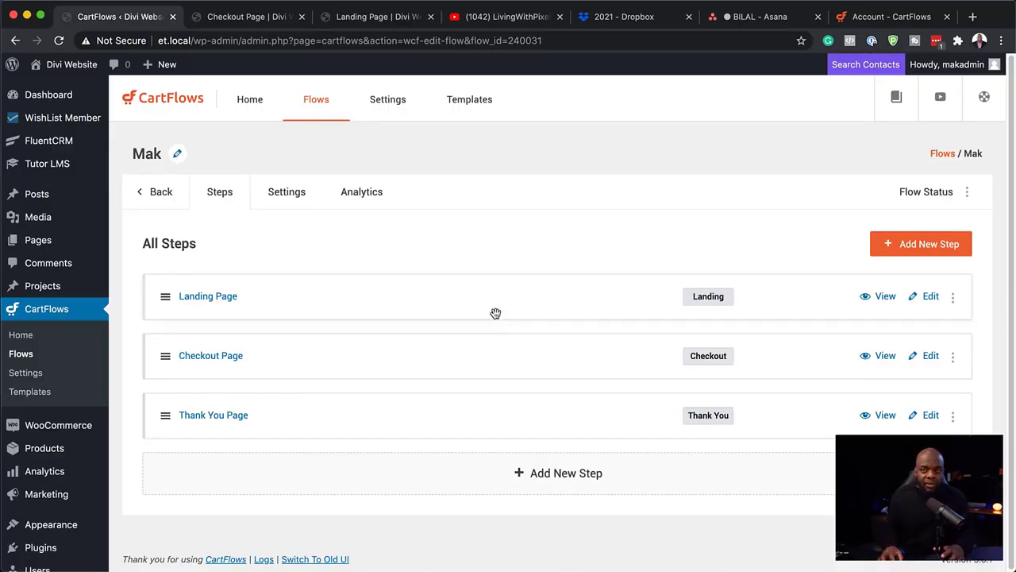
Create an A/B test for the Landing Page step of the Mak flow.
left_click(954, 298)
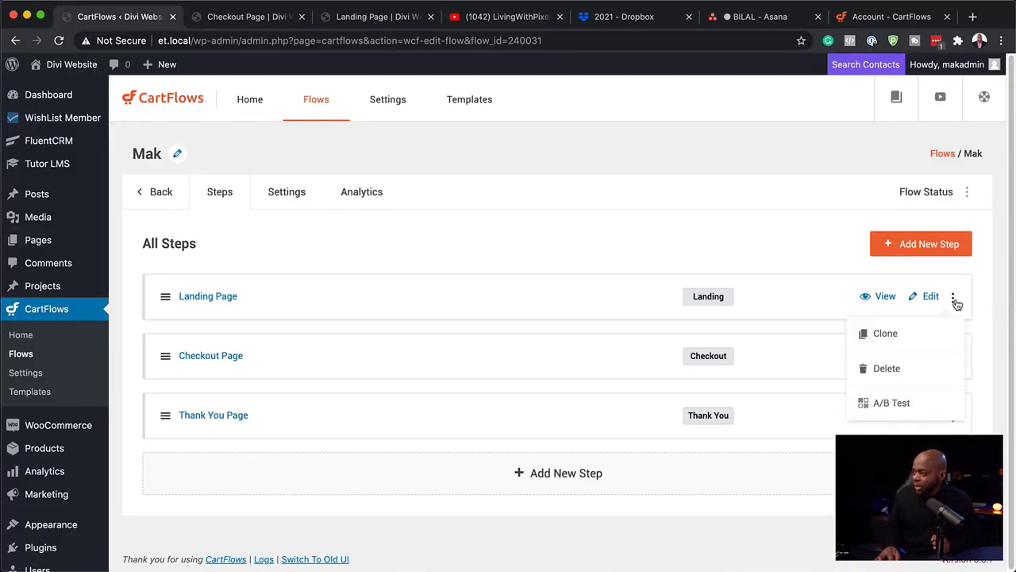
left_click(891, 405)
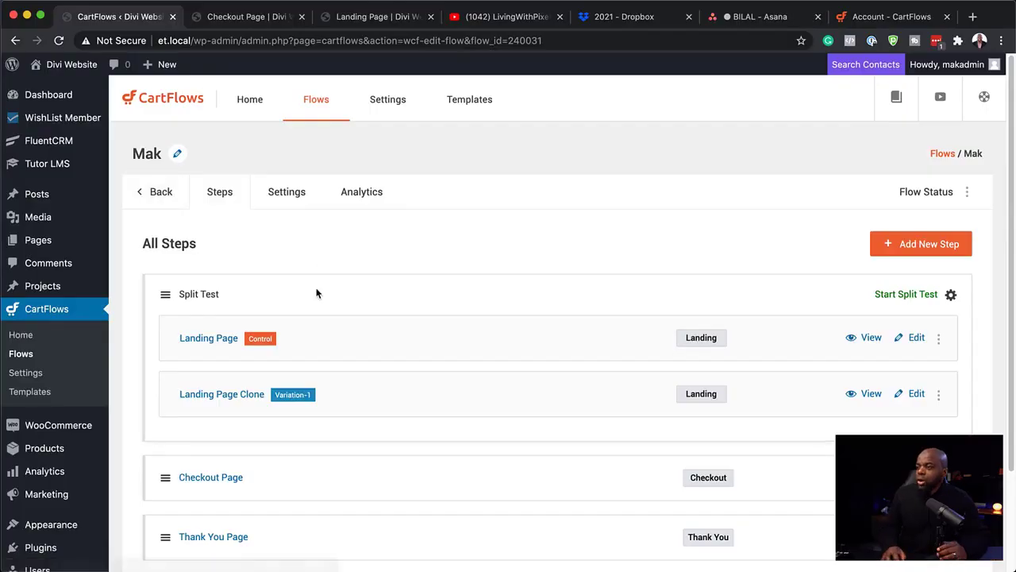
scroll(352, 328, "down", 1)
scroll(342, 327, "up", 1)
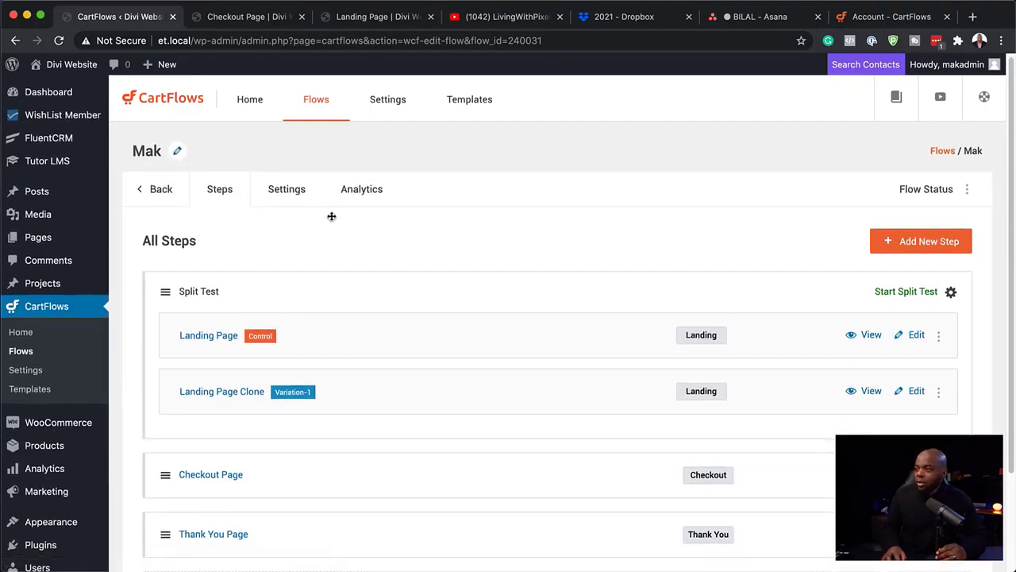
Examine the Mak flow's analytics, expanding the Landing Page entry to compare its split-test variations.
left_click(373, 194)
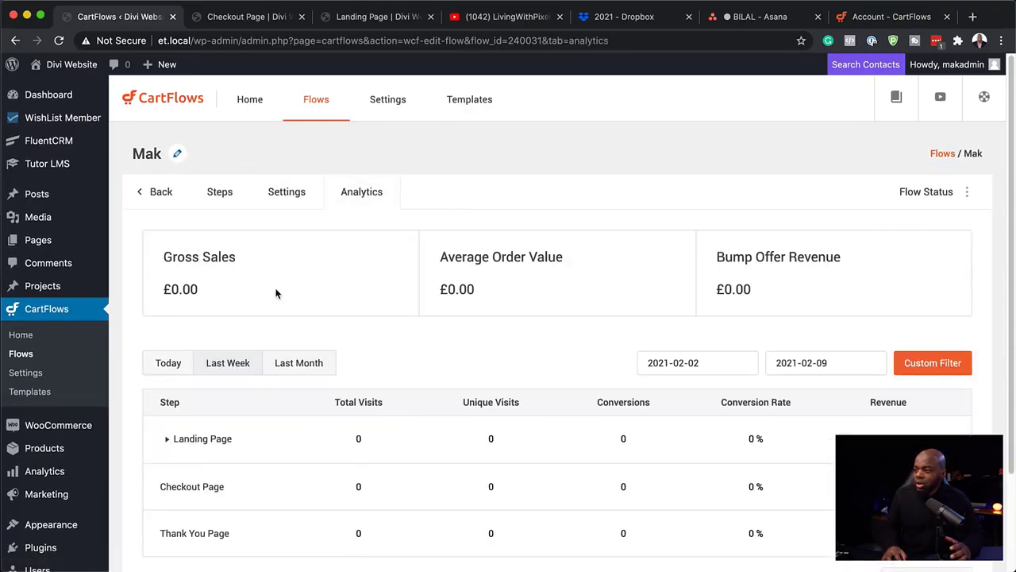
scroll(309, 327, "down", 1)
scroll(317, 329, "down", 2)
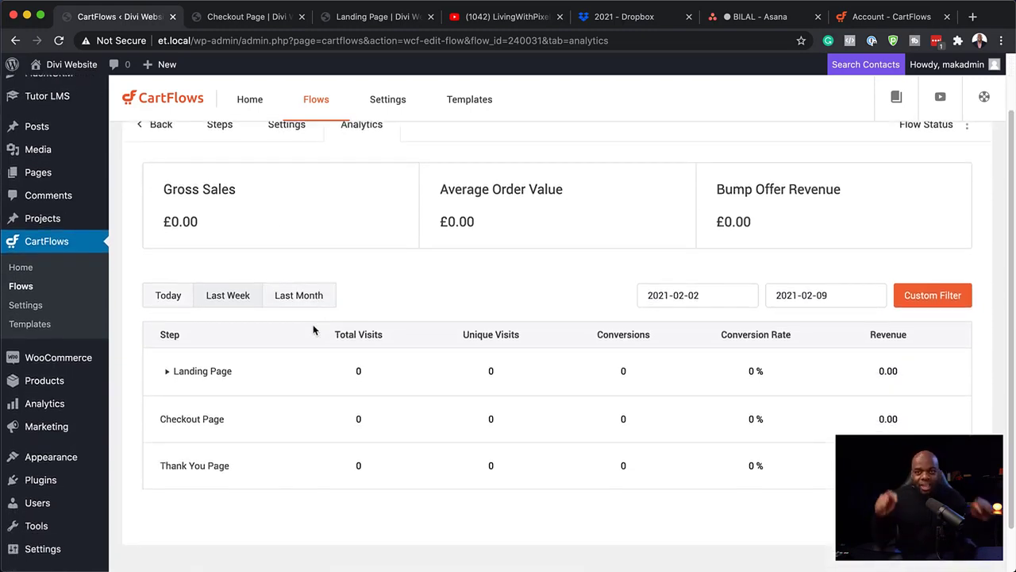
left_click(168, 373)
scroll(302, 397, "down", 2)
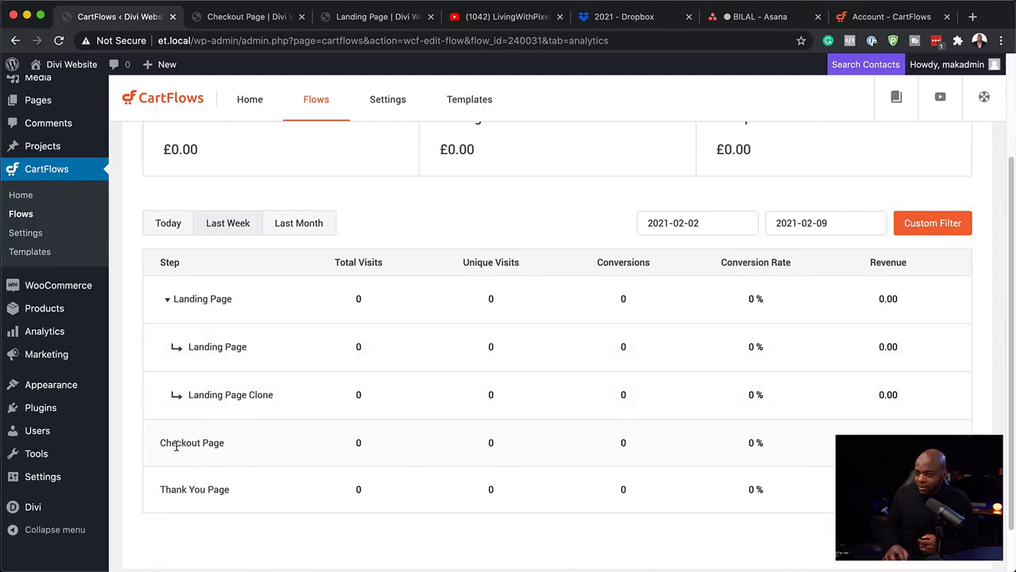
scroll(261, 304, "up", 4)
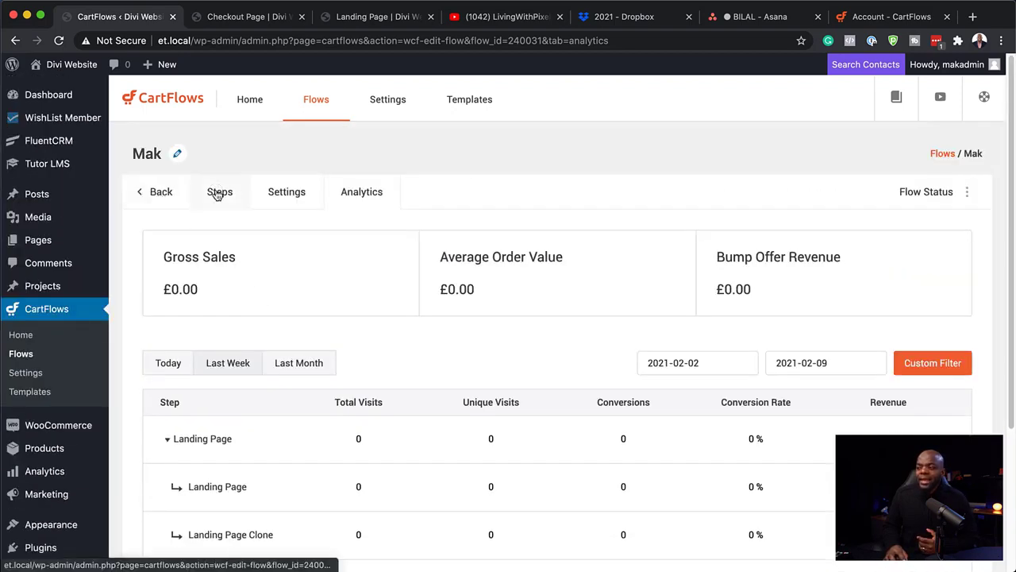
Browse the ready-made upsell and downsell templates in the flow's steps library, then return to the list of steps.
left_click(217, 195)
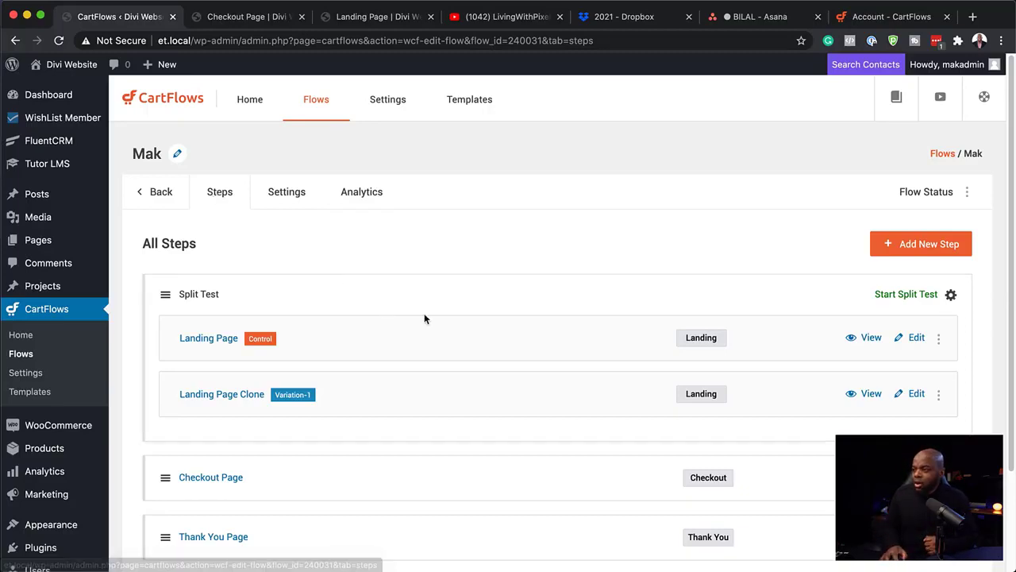
scroll(429, 311, "down", 1)
scroll(429, 311, "down", 2)
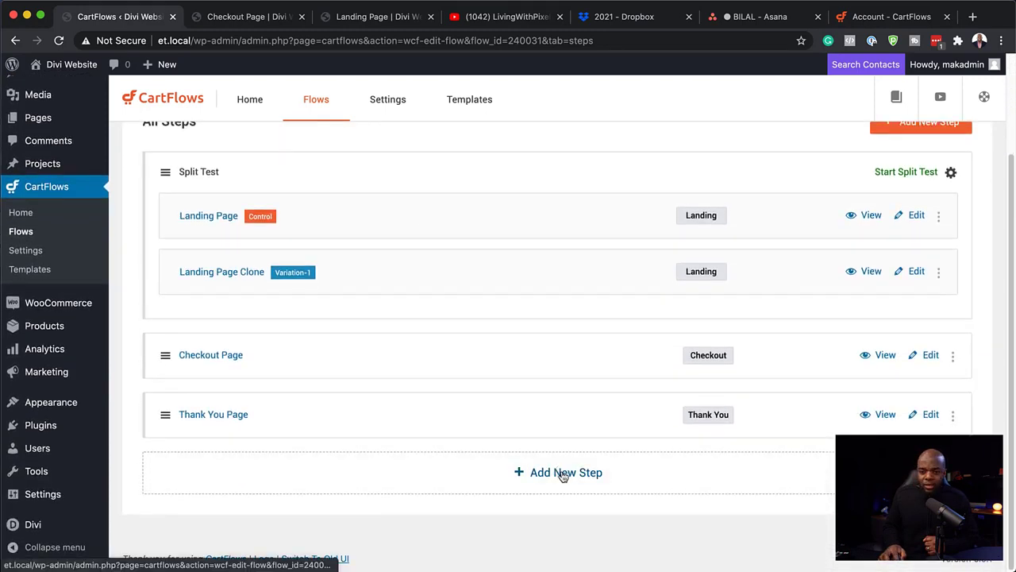
left_click(562, 474)
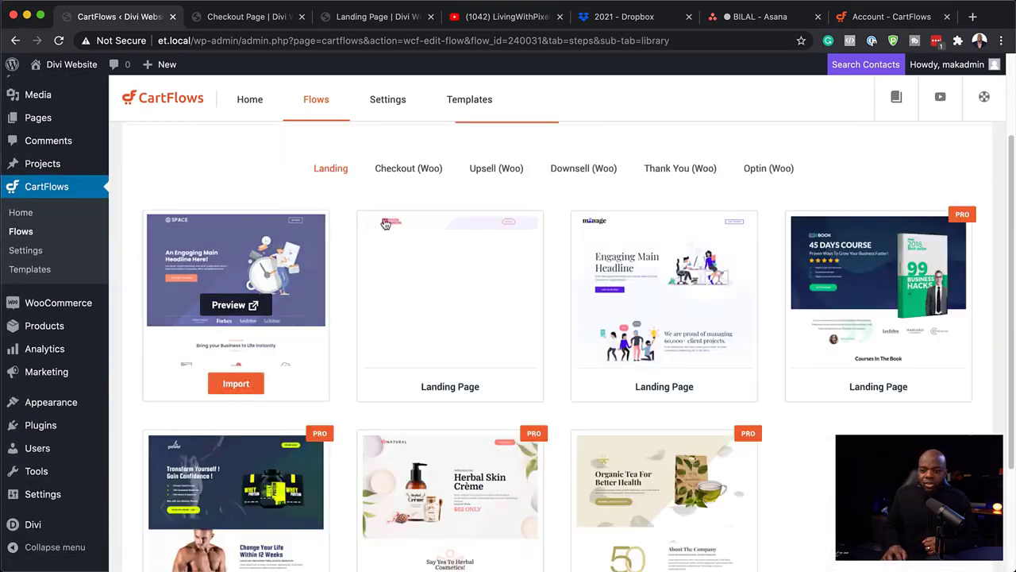
left_click(482, 172)
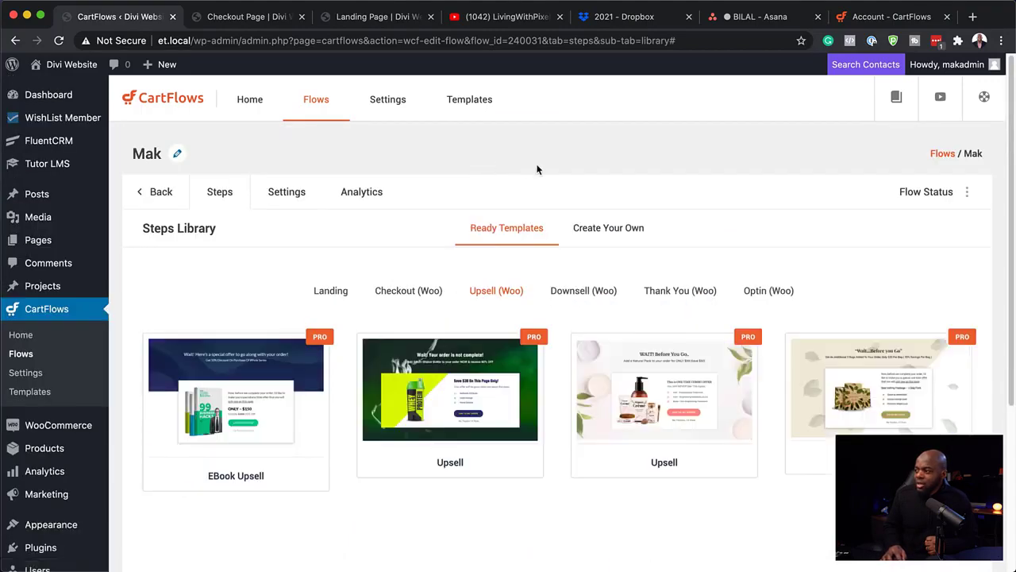
scroll(463, 302, "down", 2)
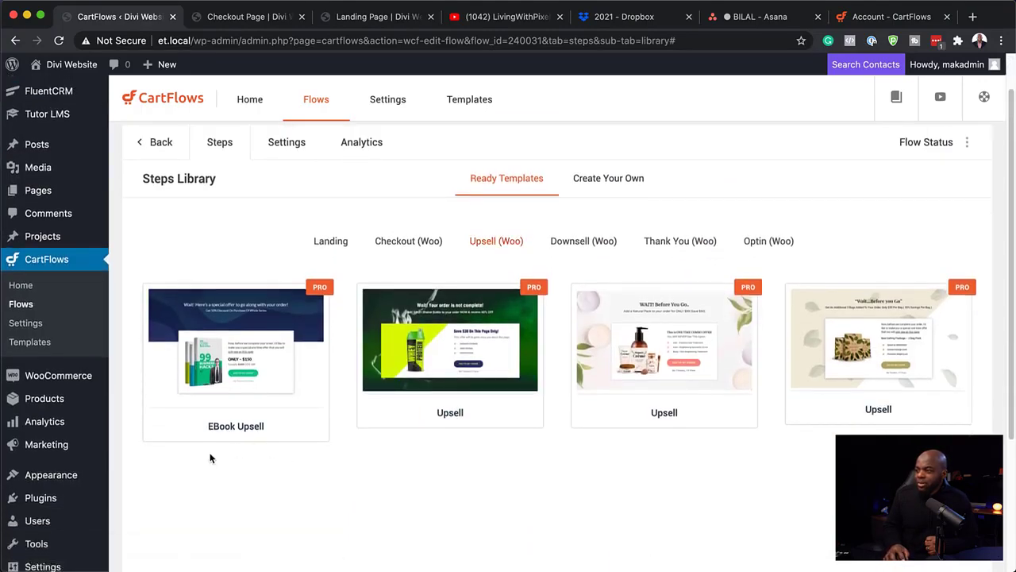
mouse_move(252, 433)
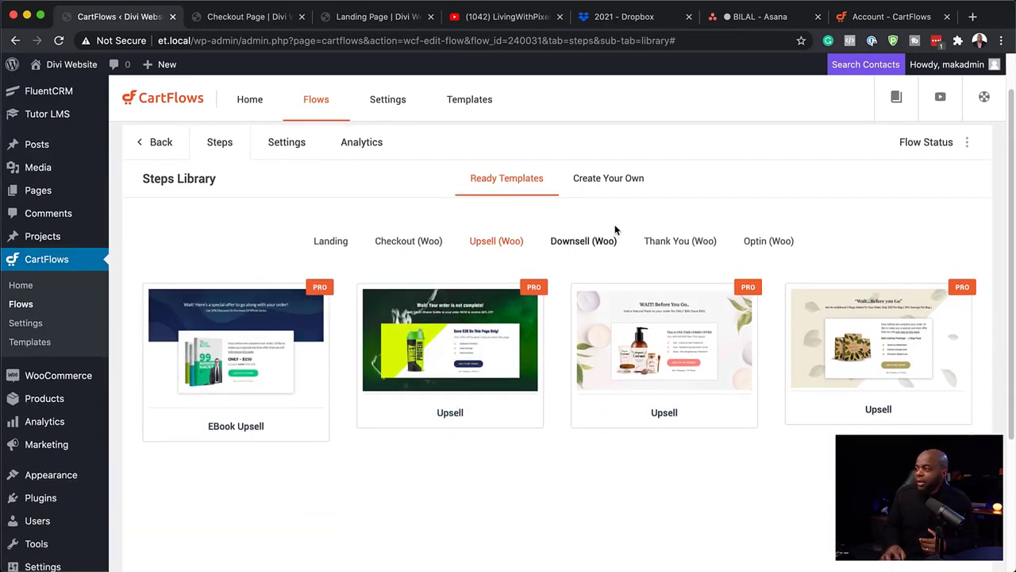
left_click(594, 241)
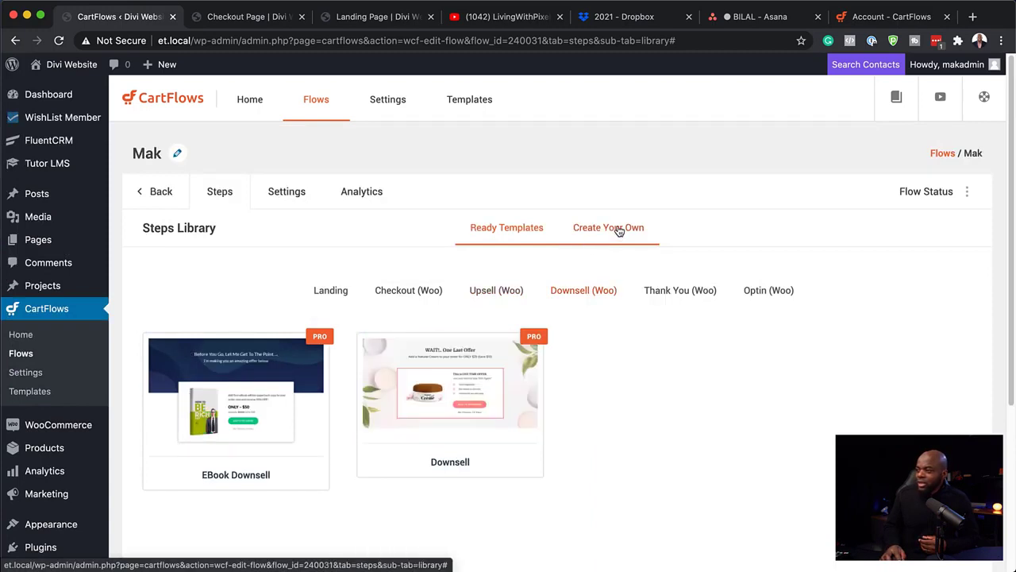
mouse_move(238, 398)
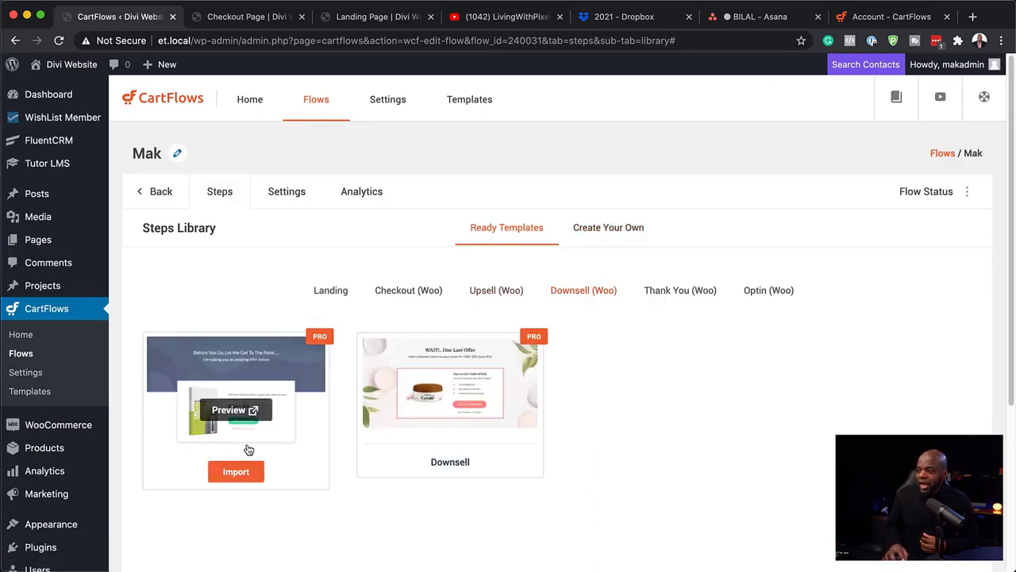
left_click(163, 196)
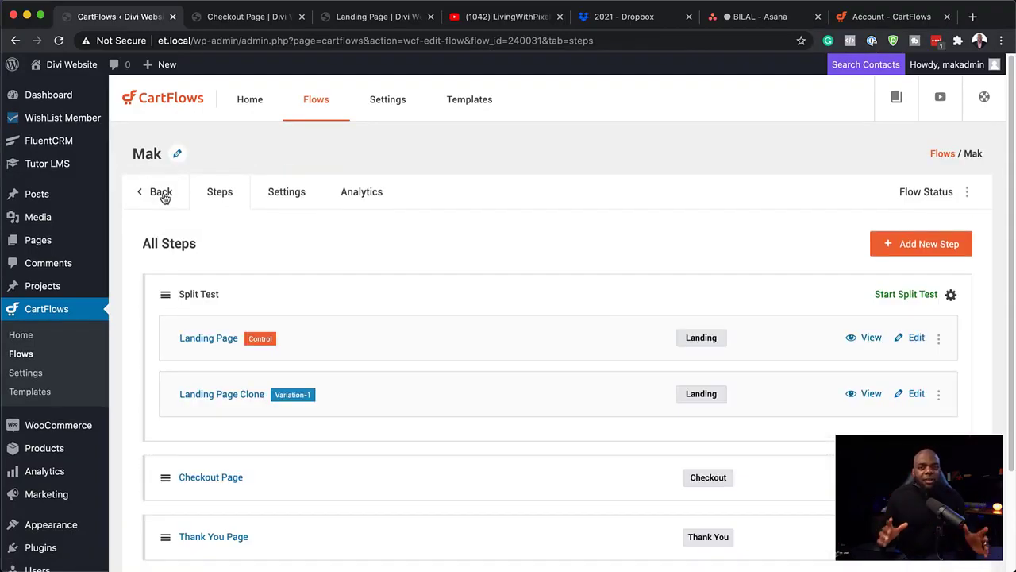
Try reordering the flow by moving Checkout Page below Thank You Page, and restore the original order.
scroll(449, 327, "down", 2)
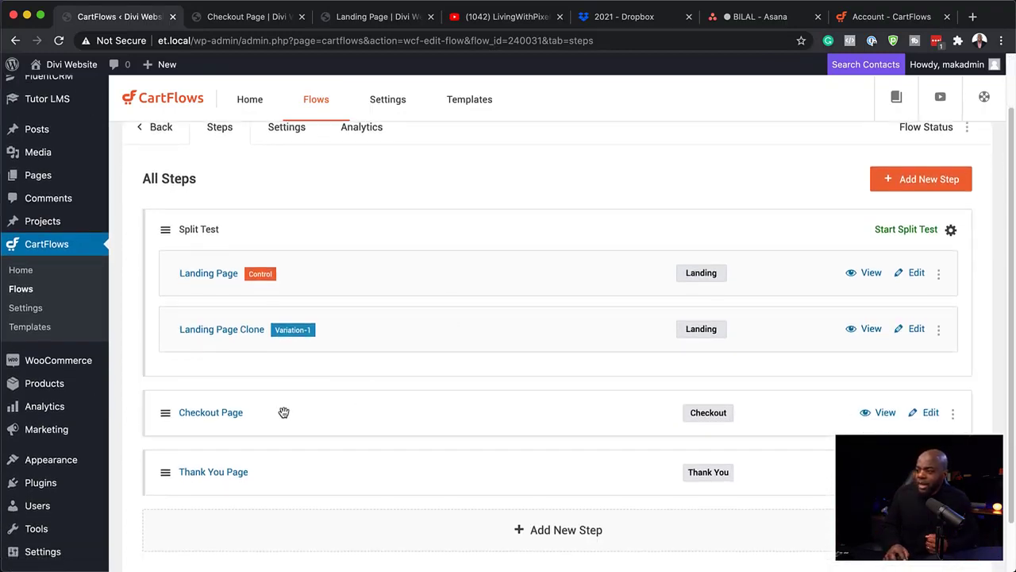
left_click_drag(283, 412, 291, 477)
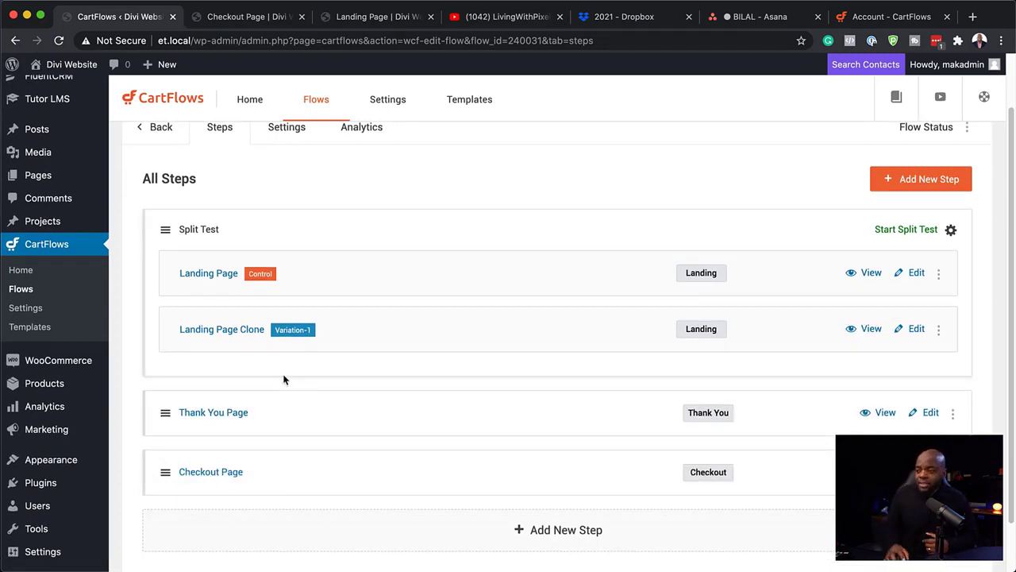
left_click_drag(266, 479, 265, 403)
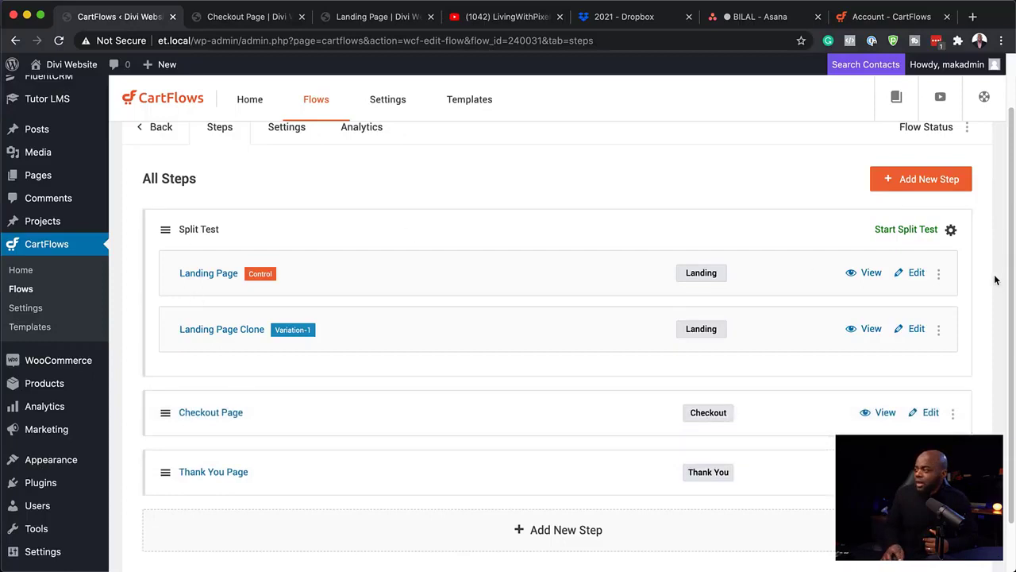